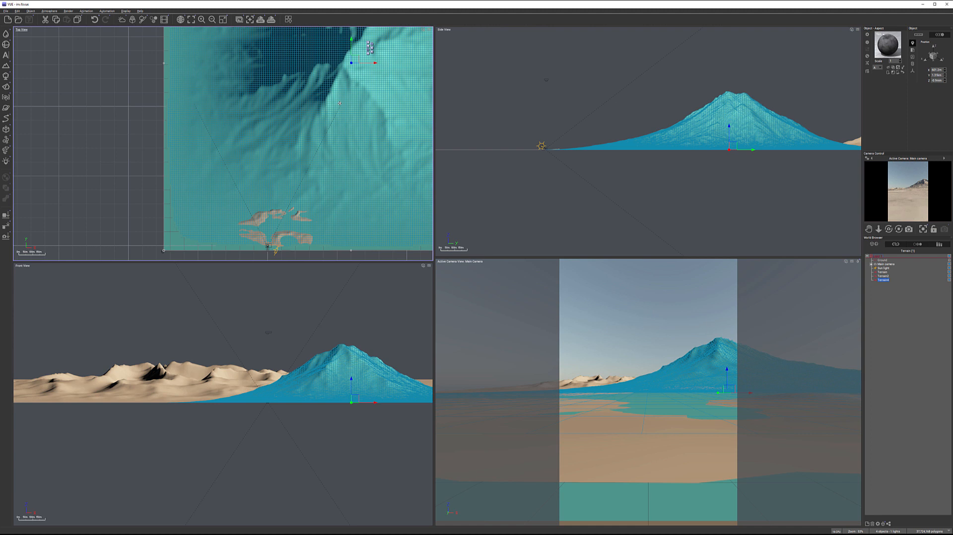
Open the mountain terrain's material in the enlarged material editor and set Color 2 to orange-brown, about RGB 184, 116, 65.
{"action": "double_click", "coordinate": [886, 41]}
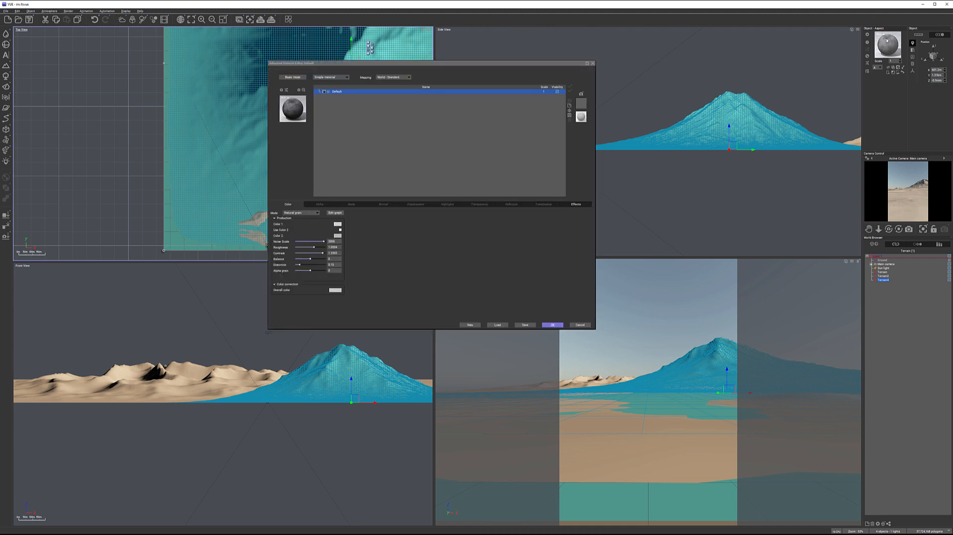
{"action": "right_click", "coordinate": [893, 47]}
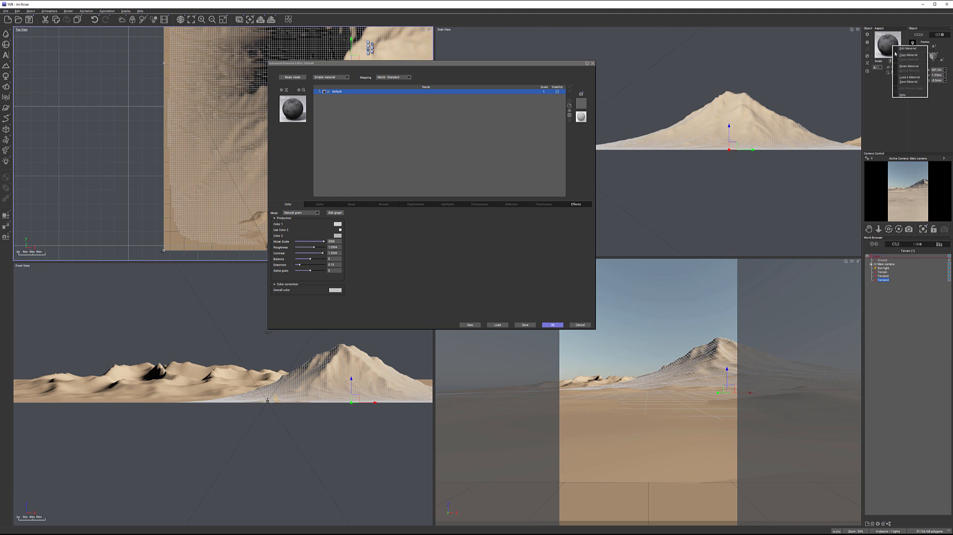
{"action": "left_click", "coordinate": [509, 68]}
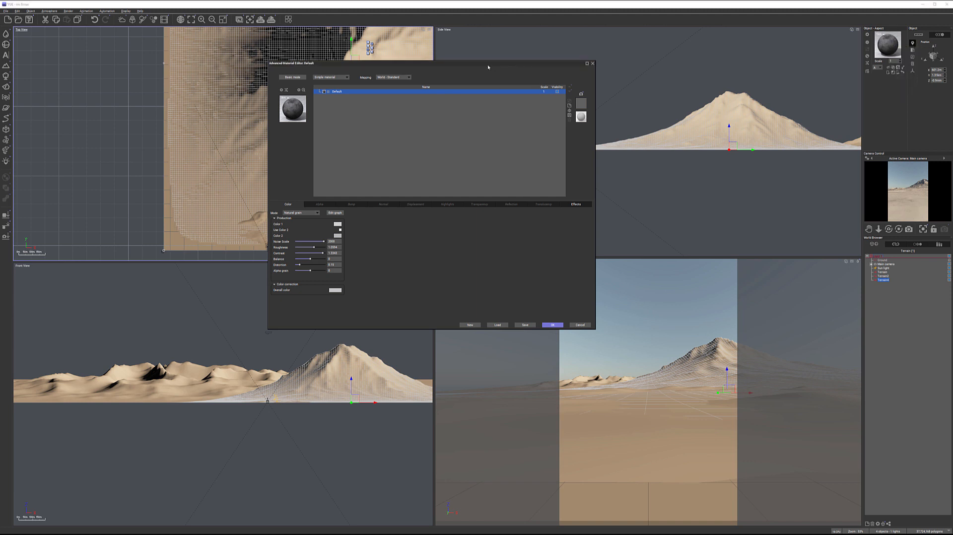
{"action": "left_click_drag", "start_coordinate": [508, 68], "coordinate": [520, 98]}
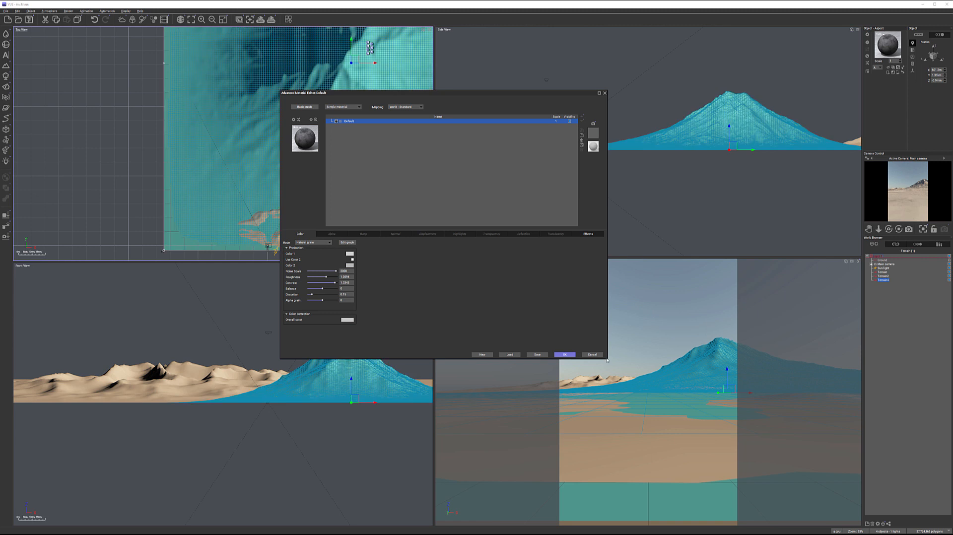
{"action": "left_click_drag", "start_coordinate": [683, 390], "coordinate": [689, 394]}
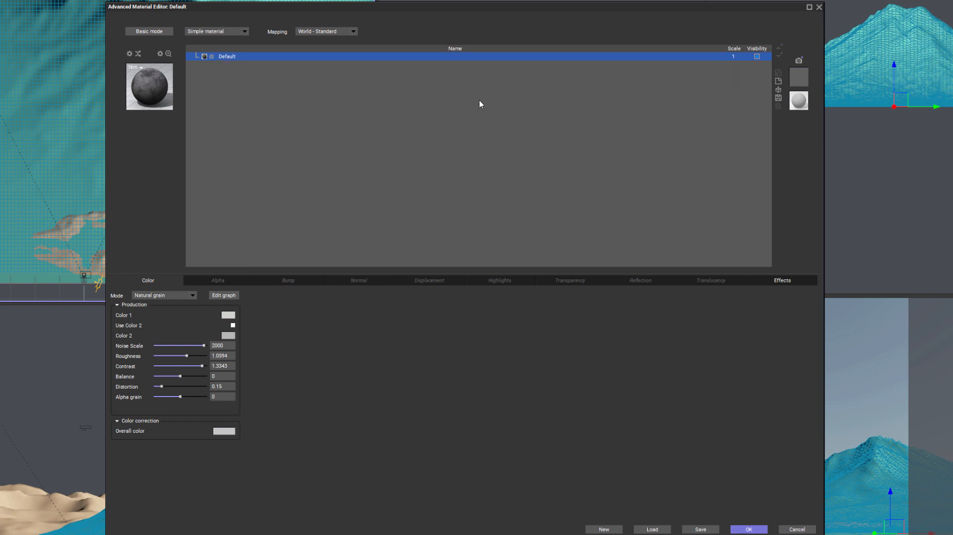
{"action": "left_click", "coordinate": [230, 336]}
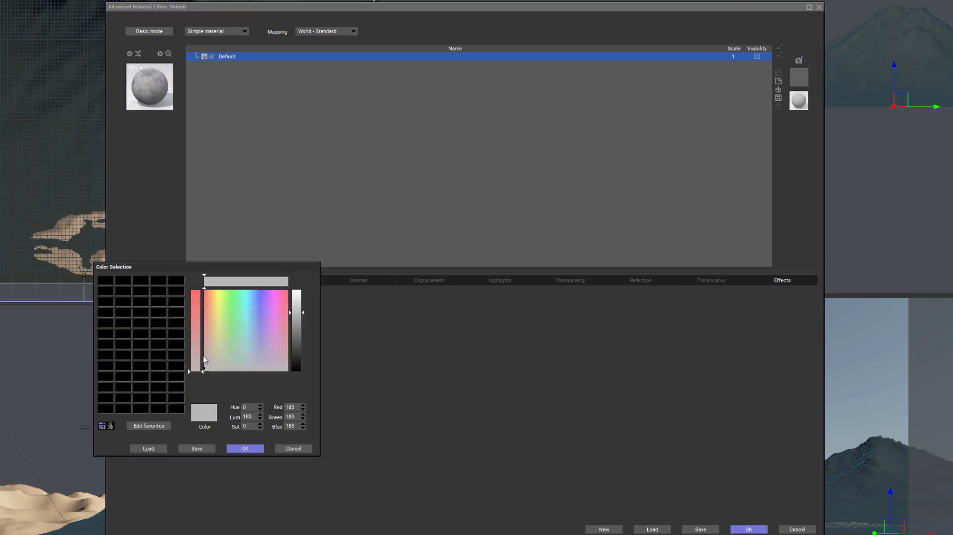
{"action": "left_click_drag", "start_coordinate": [211, 361], "coordinate": [213, 335]}
{"action": "left_click_drag", "start_coordinate": [301, 314], "coordinate": [304, 332]}
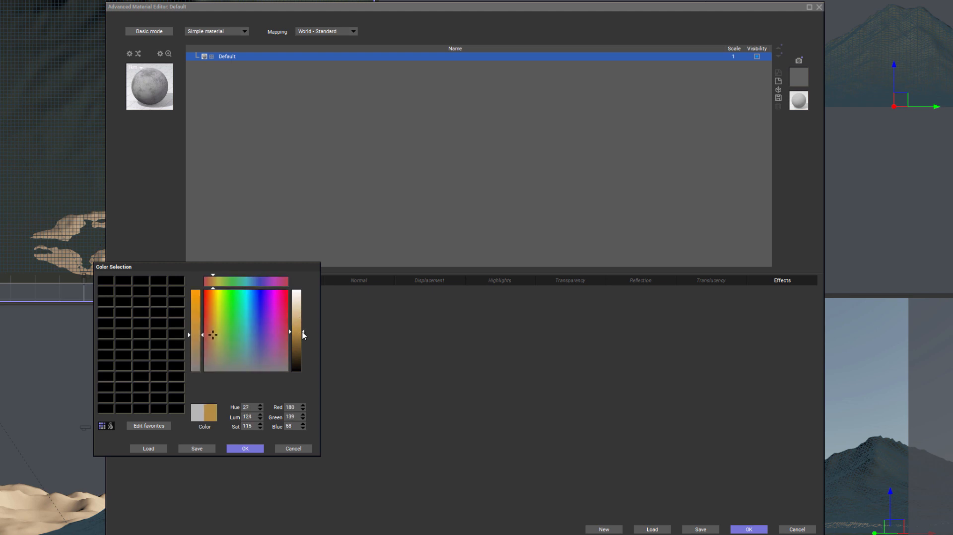
{"action": "left_click_drag", "start_coordinate": [215, 338], "coordinate": [210, 332]}
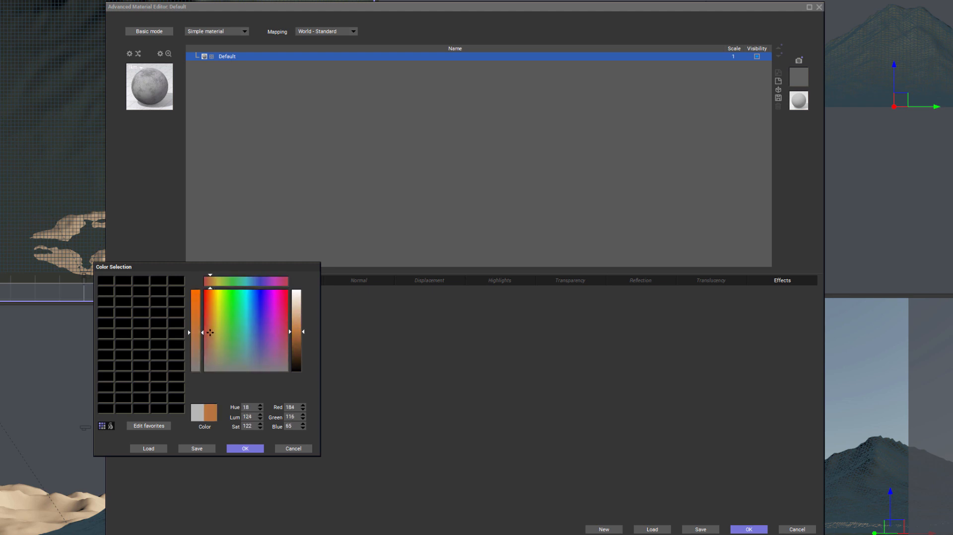
{"action": "left_click", "coordinate": [244, 449]}
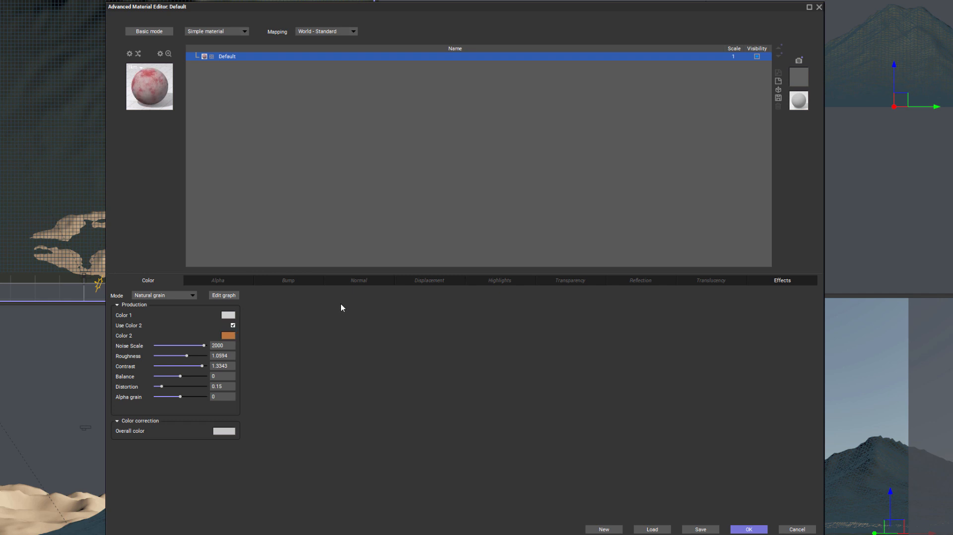
Set the mountain material's Color 1 to a sandy yellow-brown and accept the material changes.
{"action": "left_click", "coordinate": [229, 315]}
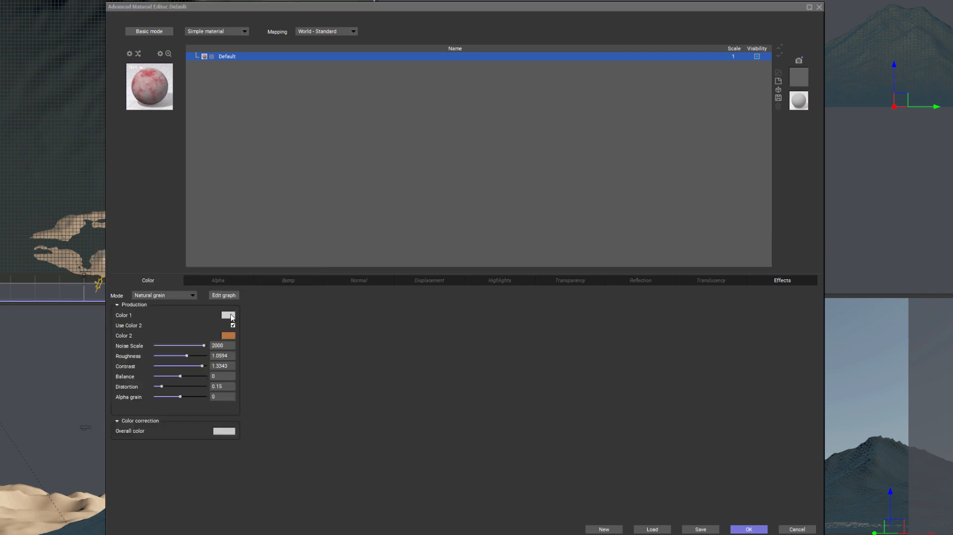
{"action": "left_click", "coordinate": [213, 330]}
{"action": "left_click_drag", "start_coordinate": [297, 293], "coordinate": [298, 308]}
{"action": "left_click", "coordinate": [245, 428]}
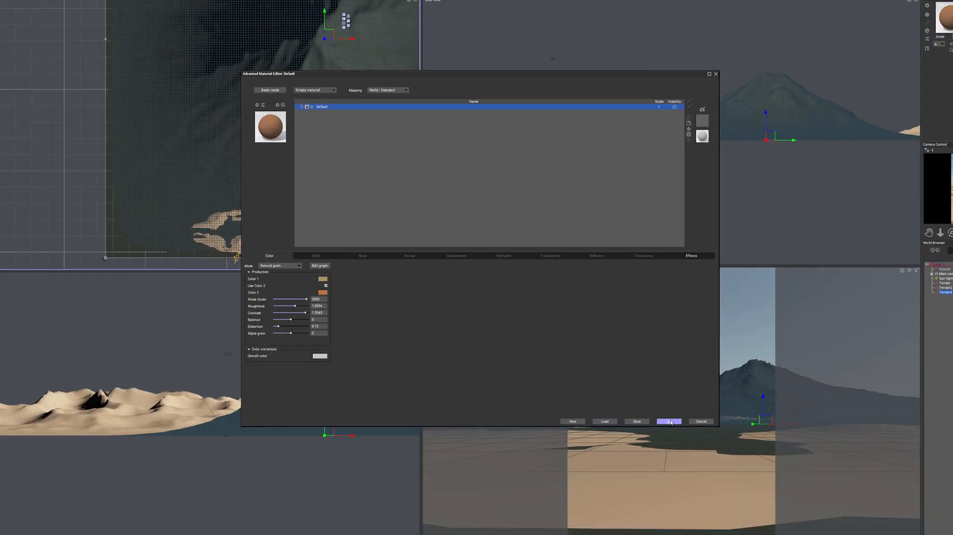
{"action": "left_click", "coordinate": [748, 529]}
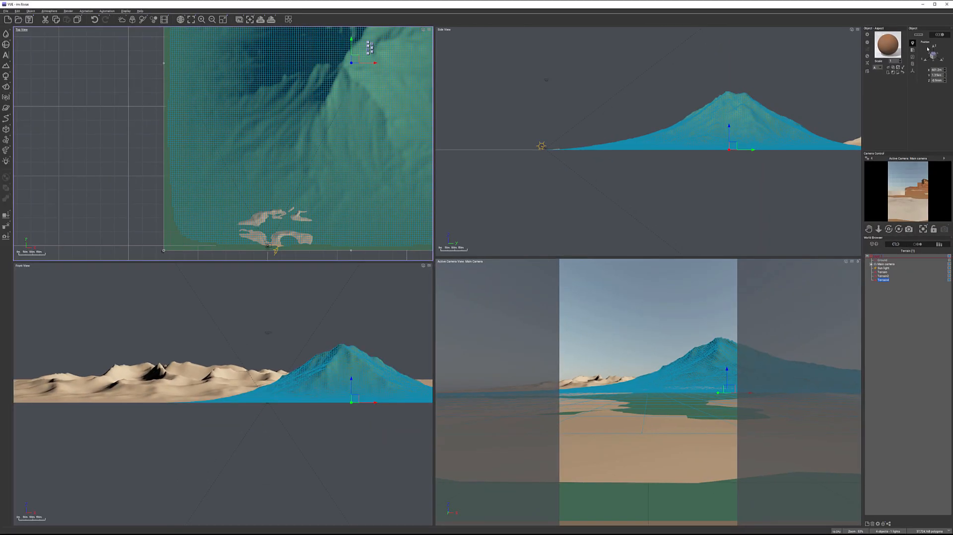
Paste the mountain's copied orange-brown material onto the Terrain and Terrain2 objects.
{"action": "left_click", "coordinate": [882, 272]}
{"action": "right_click", "coordinate": [884, 48]}
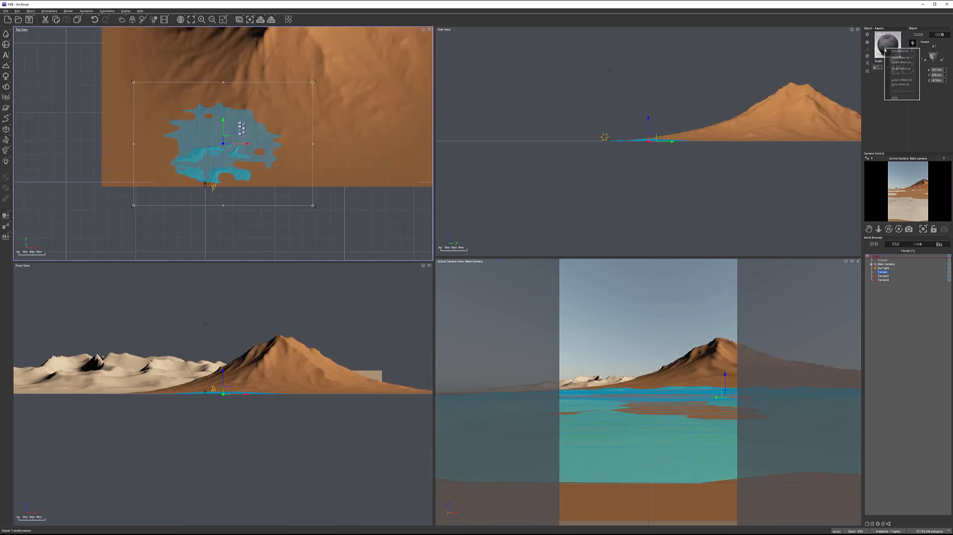
{"action": "left_click", "coordinate": [900, 62]}
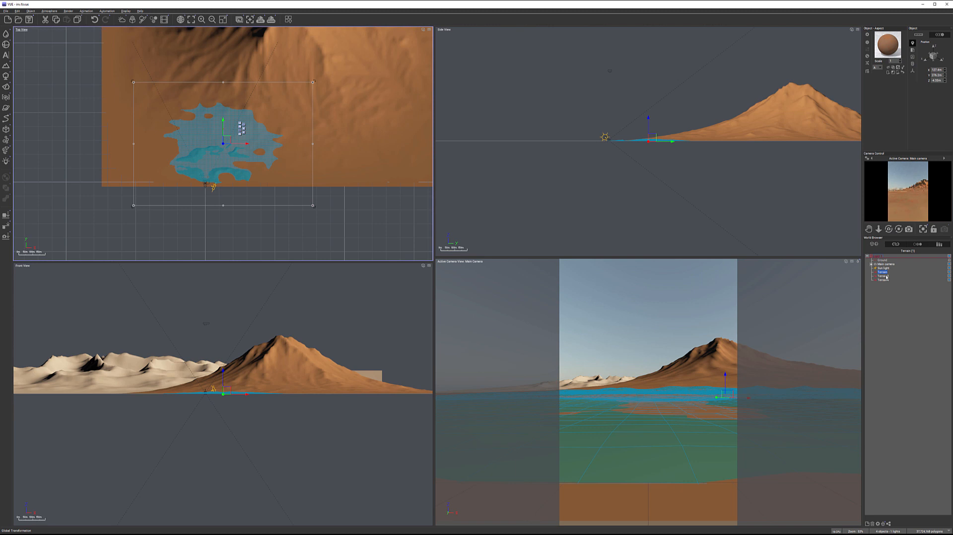
{"action": "left_click", "coordinate": [883, 276]}
{"action": "right_click", "coordinate": [888, 47]}
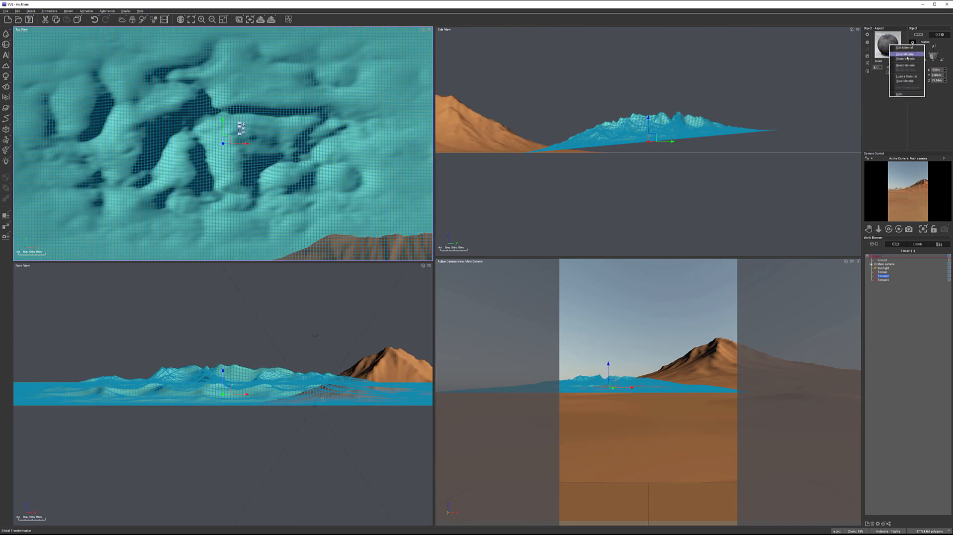
{"action": "left_click", "coordinate": [906, 59]}
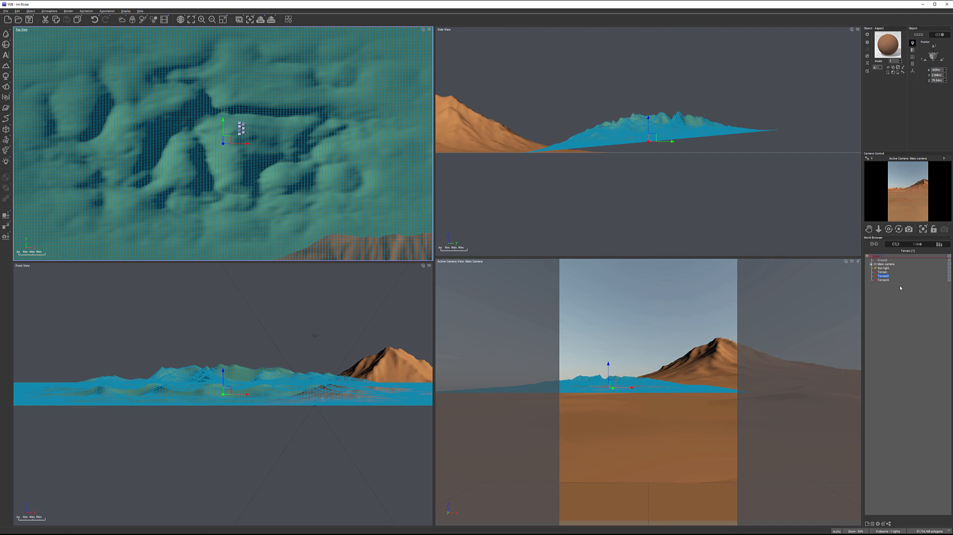
Reopen the mountain terrain's material, add a new layer to it, and set the layer's color mode to Natural grain.
{"action": "left_click", "coordinate": [884, 280]}
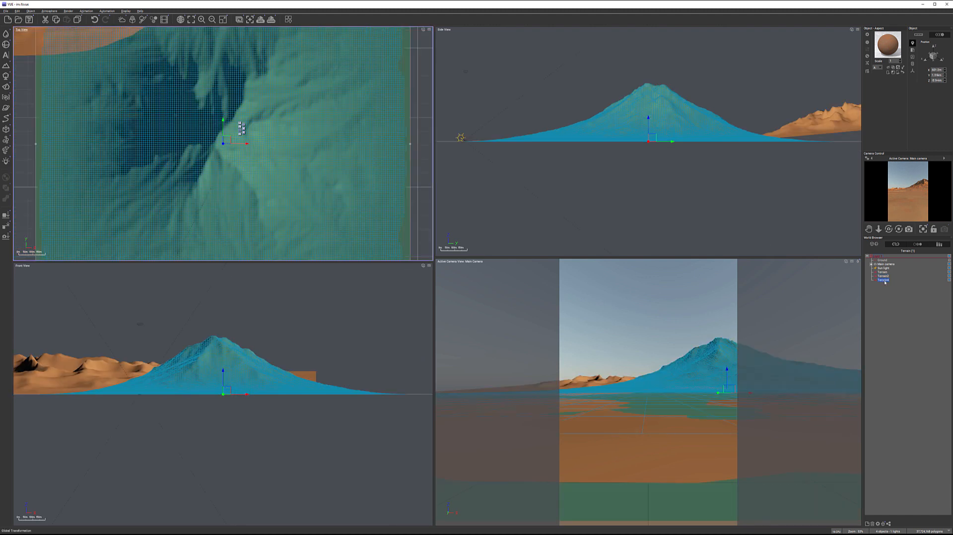
{"action": "double_click", "coordinate": [888, 45]}
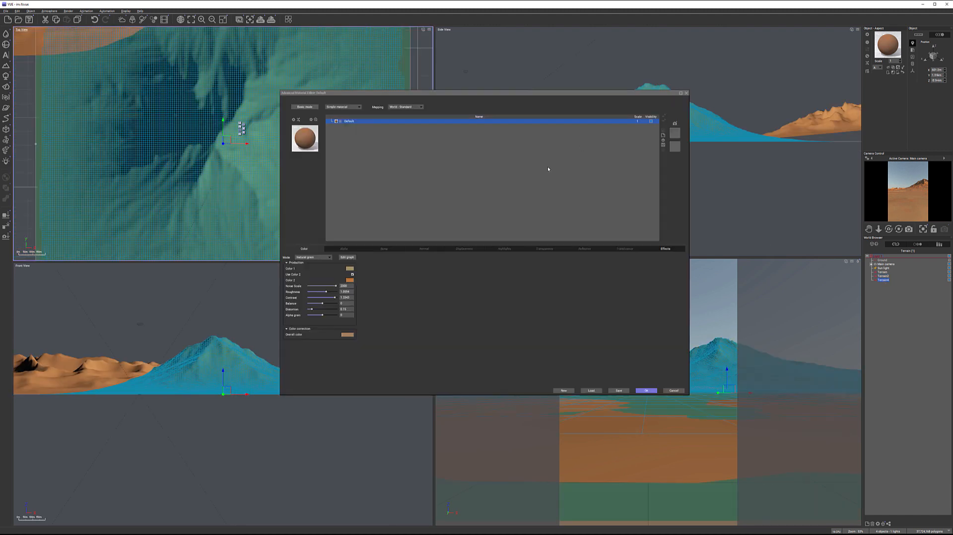
{"action": "left_click_drag", "start_coordinate": [514, 94], "coordinate": [486, 98]}
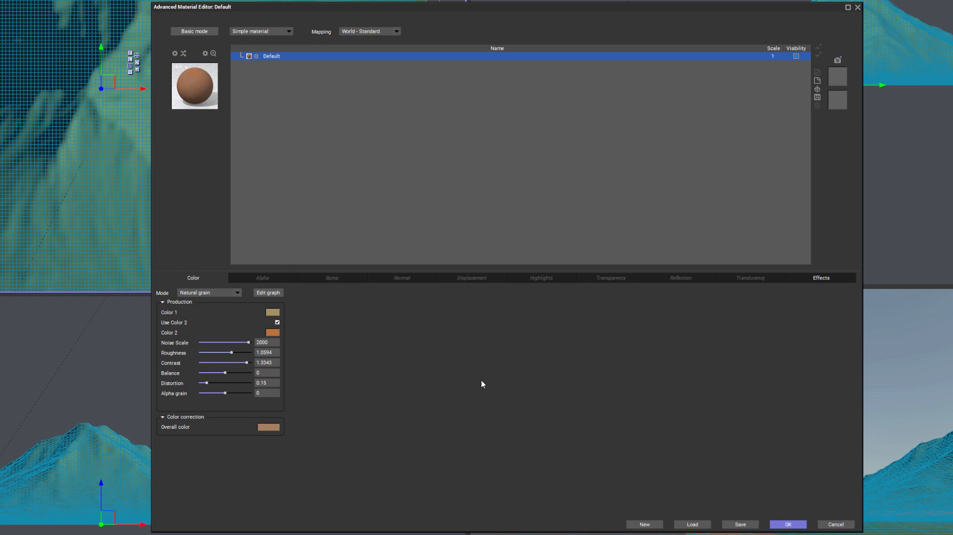
{"action": "left_click", "coordinate": [817, 80]}
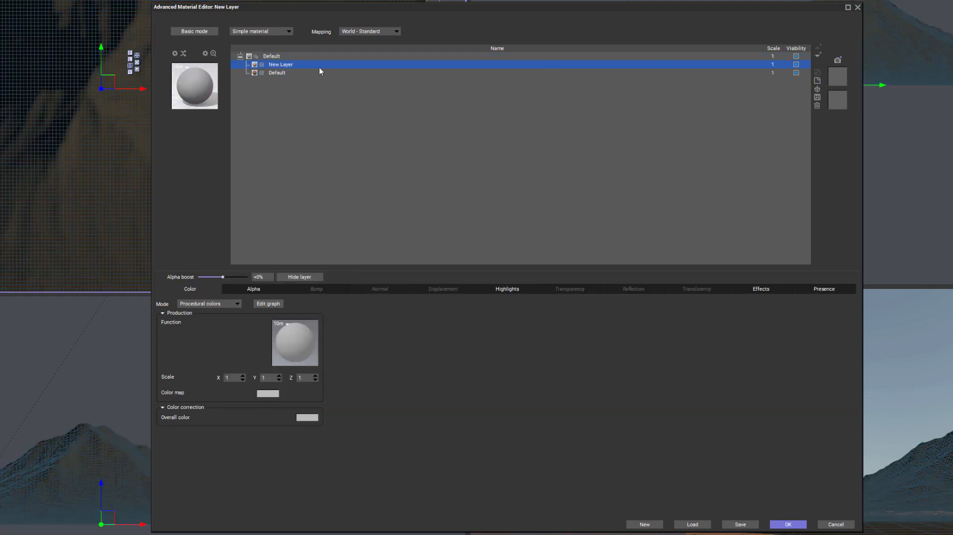
{"action": "left_click", "coordinate": [224, 303]}
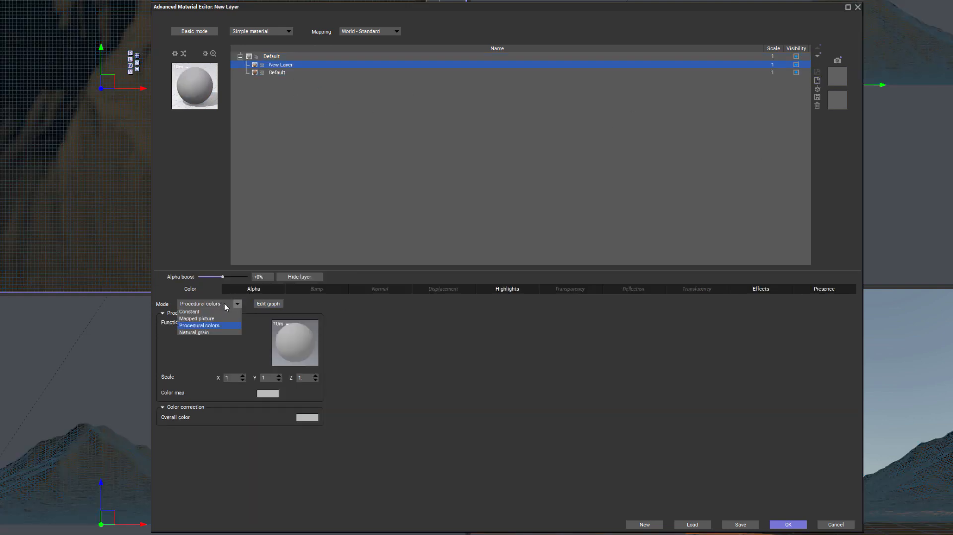
{"action": "left_click", "coordinate": [204, 331]}
Set the new layer's Color 1 to a muted olive-brown, about RGB 139, 126, 86.
{"action": "left_click", "coordinate": [273, 324]}
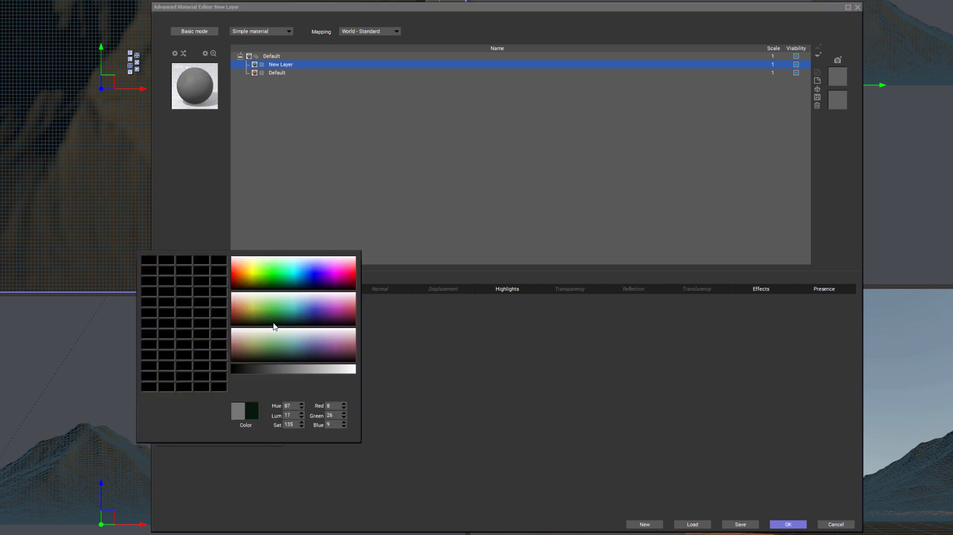
{"action": "left_click", "coordinate": [251, 353]}
{"action": "left_click_drag", "start_coordinate": [251, 355], "coordinate": [258, 350]}
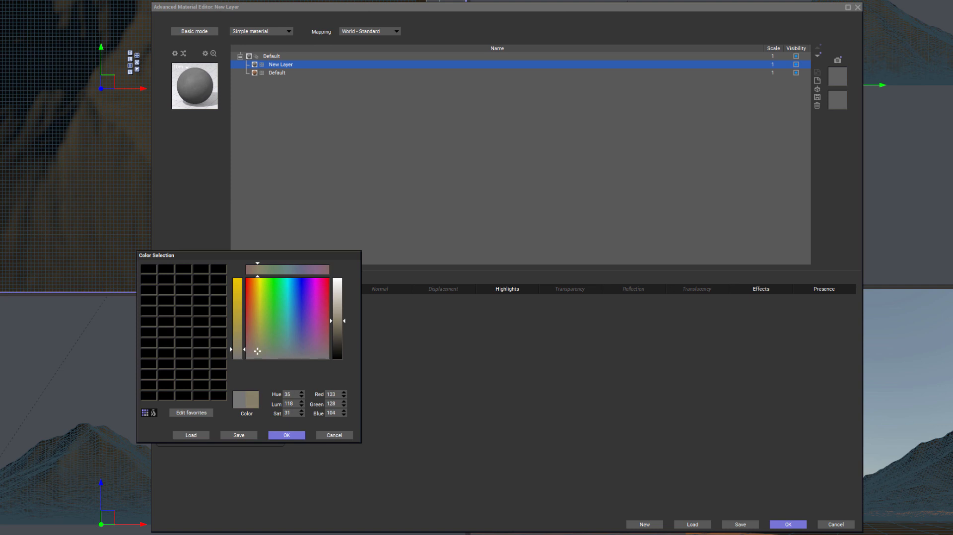
{"action": "left_click_drag", "start_coordinate": [341, 332], "coordinate": [339, 326]}
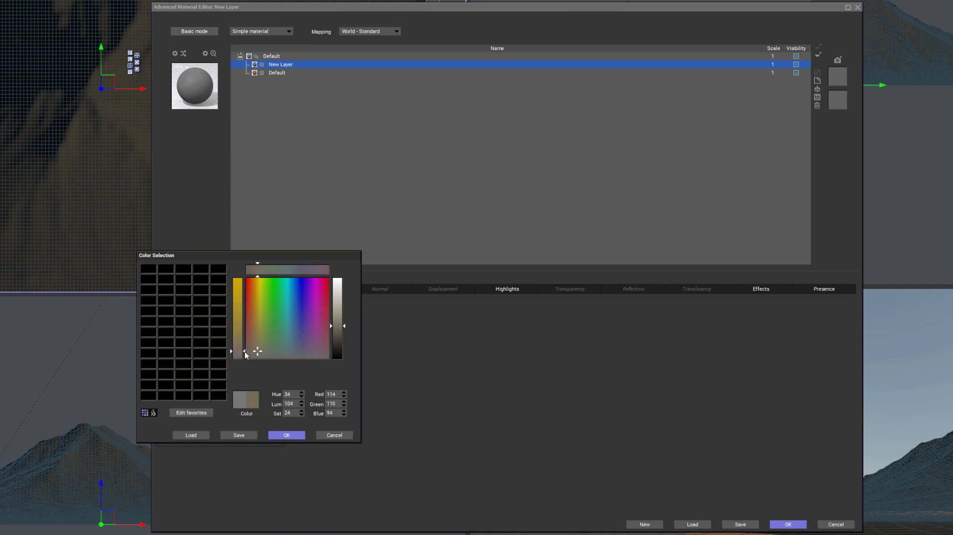
{"action": "left_click_drag", "start_coordinate": [257, 351], "coordinate": [256, 340]}
{"action": "left_click_drag", "start_coordinate": [344, 326], "coordinate": [342, 323]}
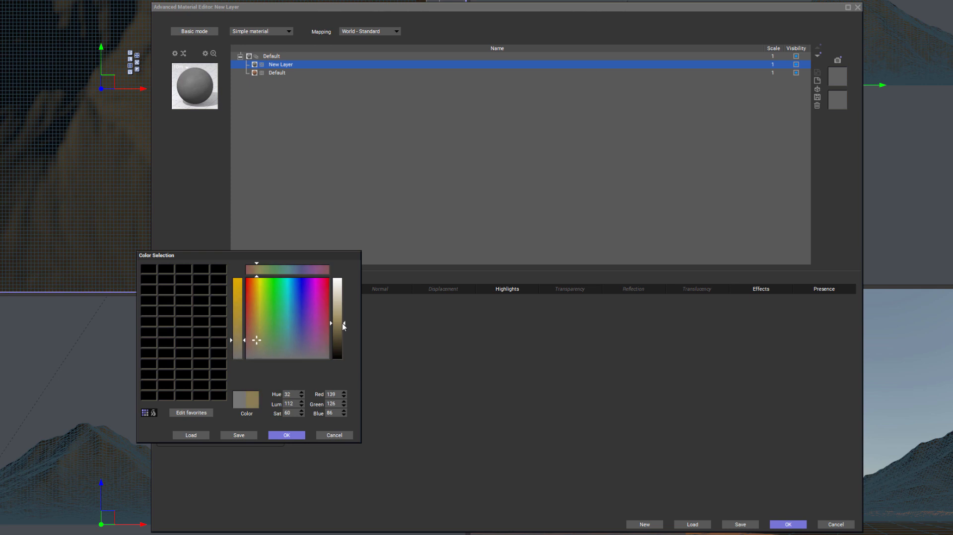
{"action": "left_click", "coordinate": [303, 435]}
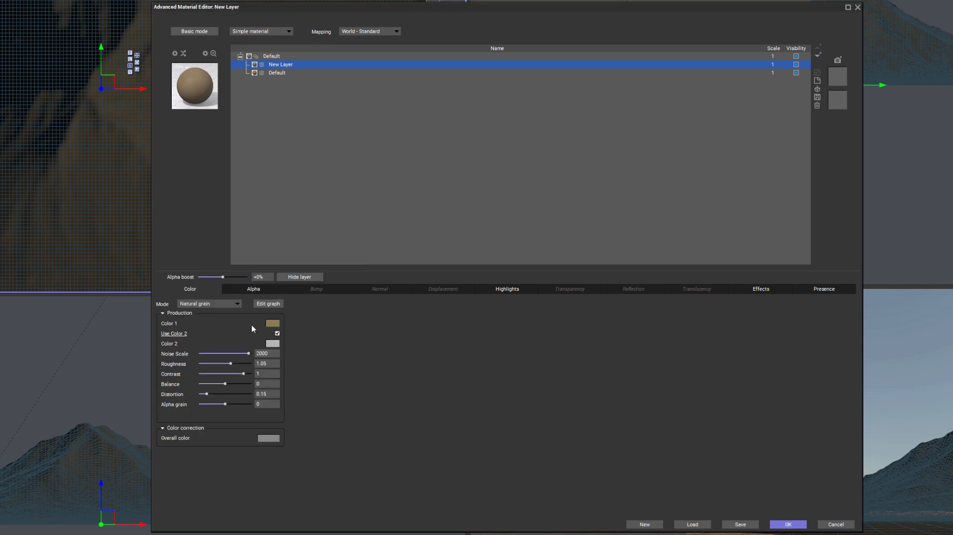
Try a pale bluish grey, about RGB 175, 179, 189, as the new layer's Color 2.
{"action": "left_click", "coordinate": [277, 347]}
{"action": "mouse_move", "coordinate": [257, 380]}
{"action": "left_mouse_down"}
{"action": "mouse_move", "coordinate": [260, 366]}
{"action": "mouse_move", "coordinate": [297, 372]}
{"action": "left_mouse_up"}
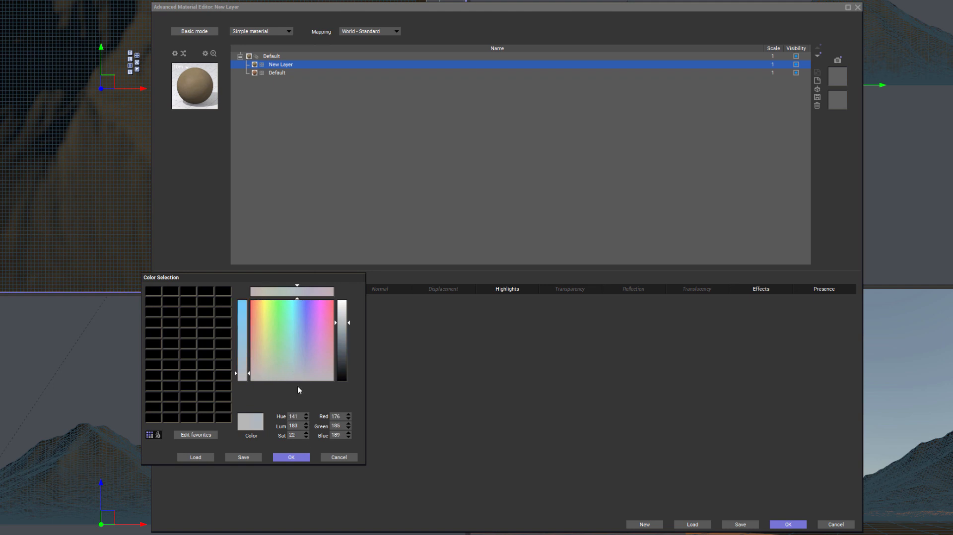
{"action": "left_click", "coordinate": [296, 460]}
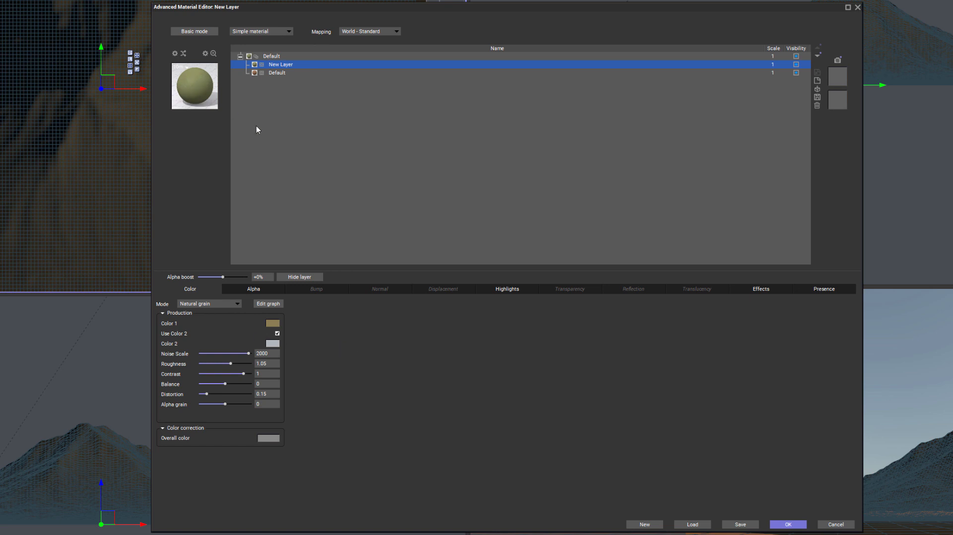
{"action": "left_click", "coordinate": [274, 344]}
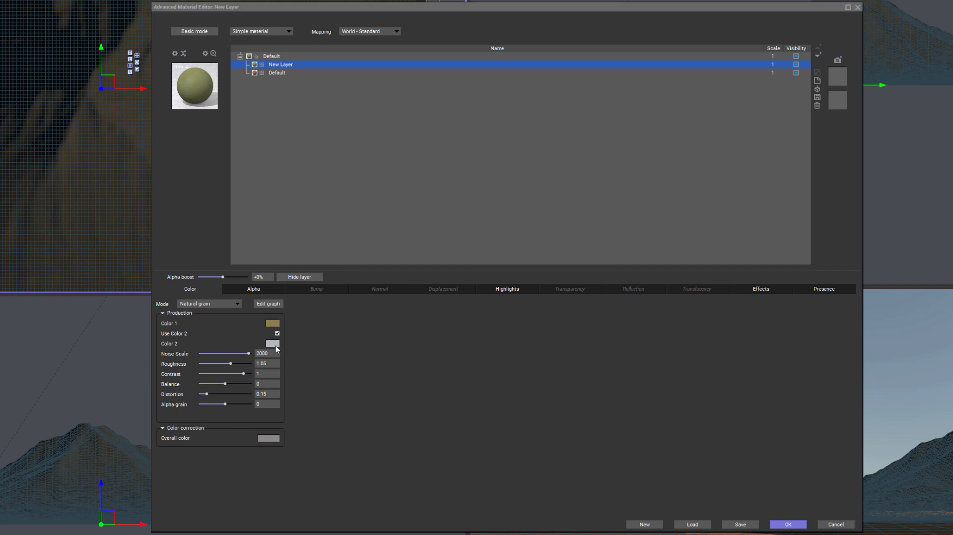
{"action": "left_click_drag", "start_coordinate": [297, 376], "coordinate": [300, 373]}
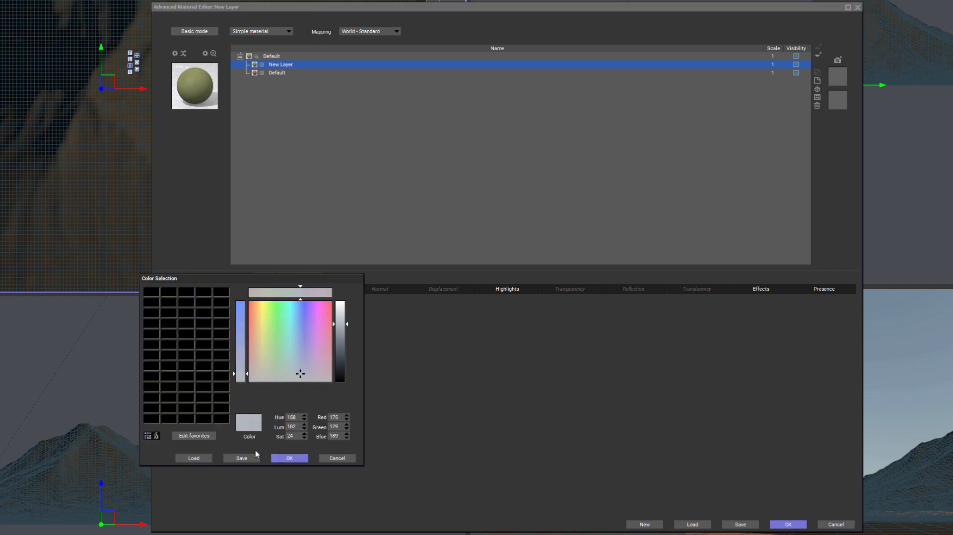
{"action": "left_click", "coordinate": [290, 457]}
Set the new layer's Color 2 to a pale beige, about RGB 191, 187, 172.
{"action": "left_click", "coordinate": [273, 344]}
{"action": "left_click", "coordinate": [257, 367]}
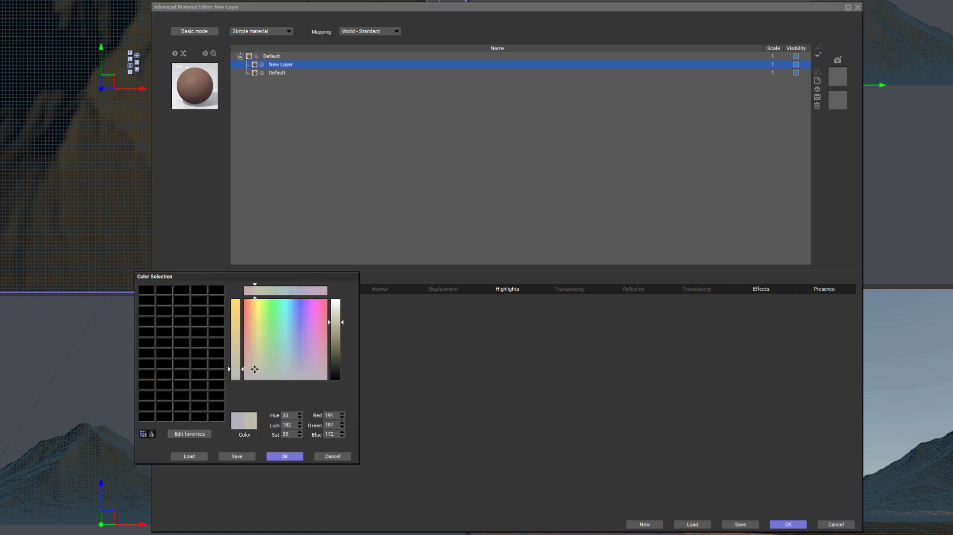
{"action": "left_click", "coordinate": [285, 456]}
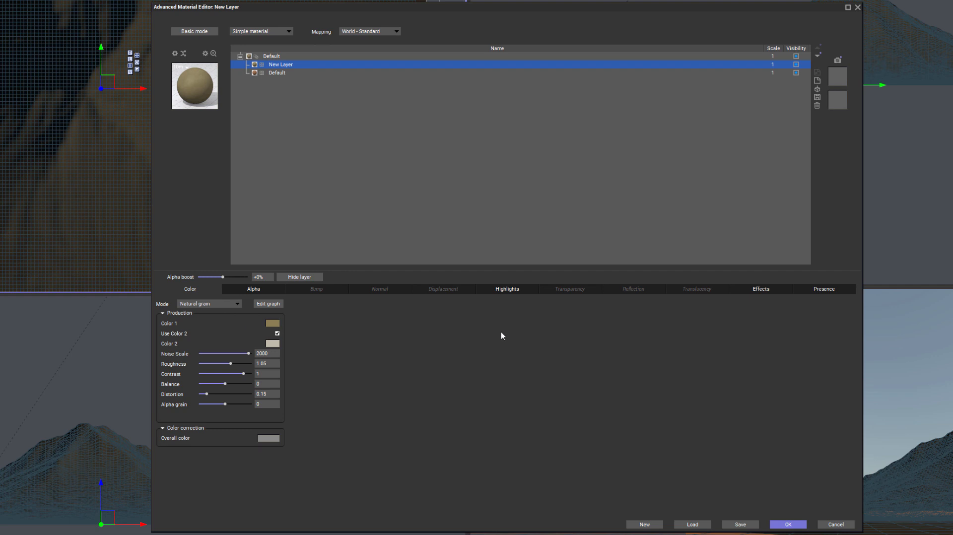
Reduce the new layer's highlight intensity and size to 0% and set its global transparency to 100%.
{"action": "left_click", "coordinate": [515, 291]}
{"action": "left_click_drag", "start_coordinate": [243, 354], "coordinate": [188, 340]}
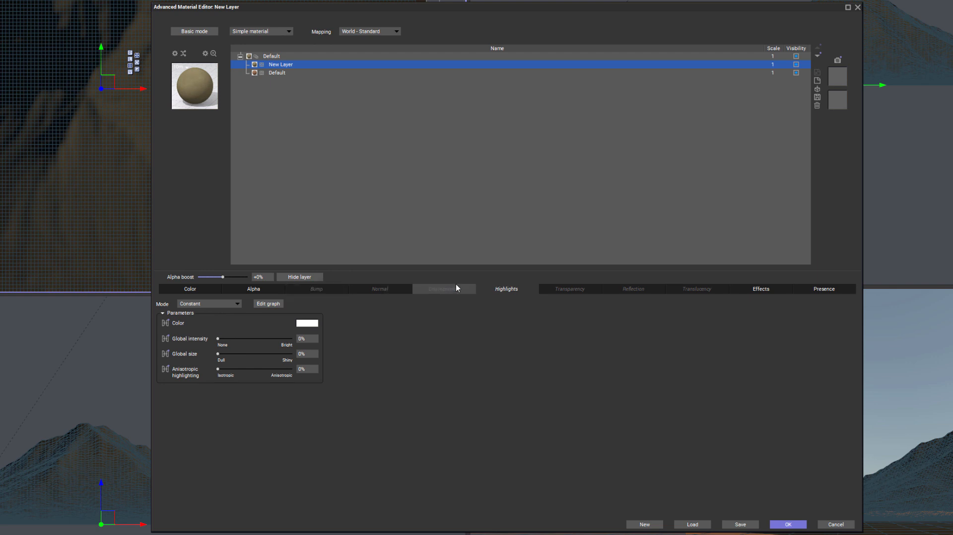
{"action": "left_click", "coordinate": [558, 286]}
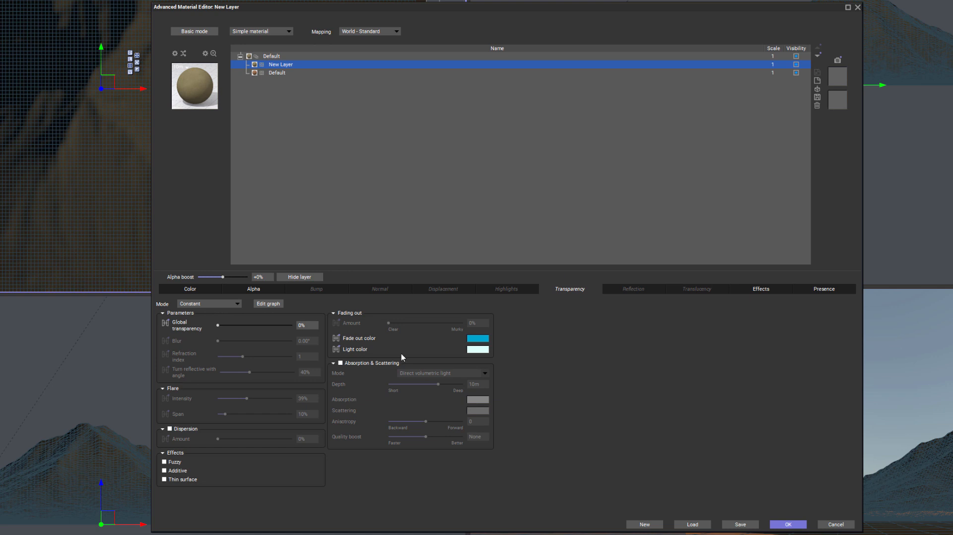
{"action": "left_click_drag", "start_coordinate": [218, 325], "coordinate": [371, 313]}
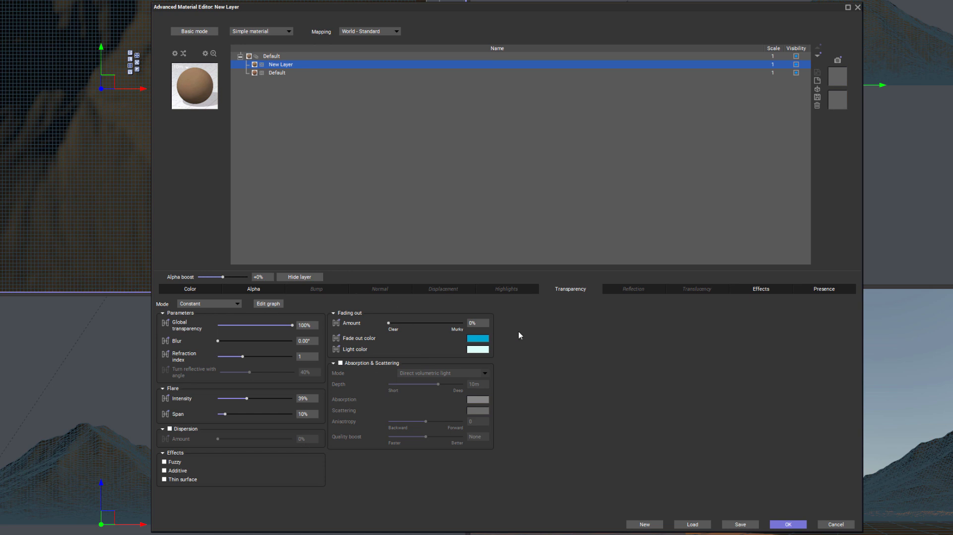
Reset the new layer's global transparency to 0% and drive its alpha with the mapped picture 4flow.tif from the Maps folder.
{"action": "left_click_drag", "start_coordinate": [293, 325], "coordinate": [218, 325]}
{"action": "left_click", "coordinate": [243, 289]}
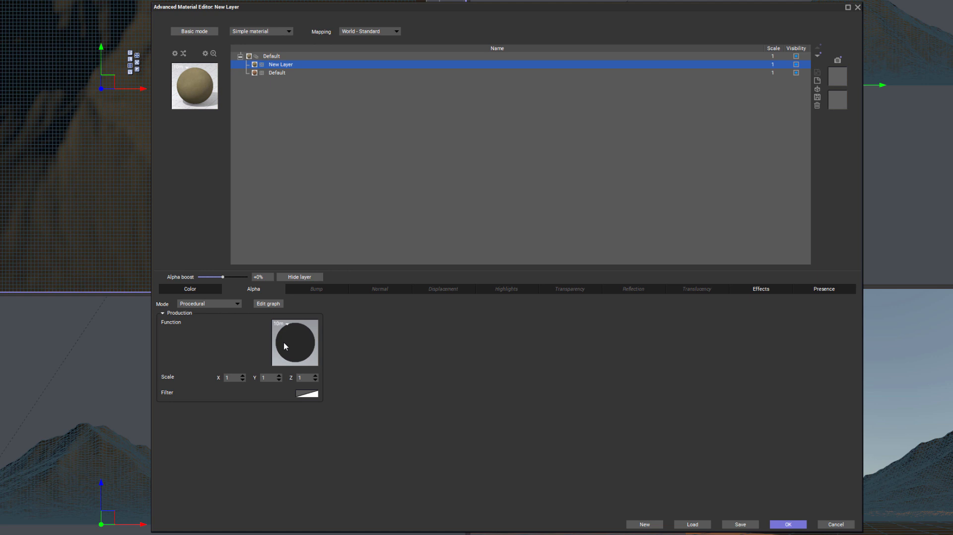
{"action": "left_click", "coordinate": [230, 303]}
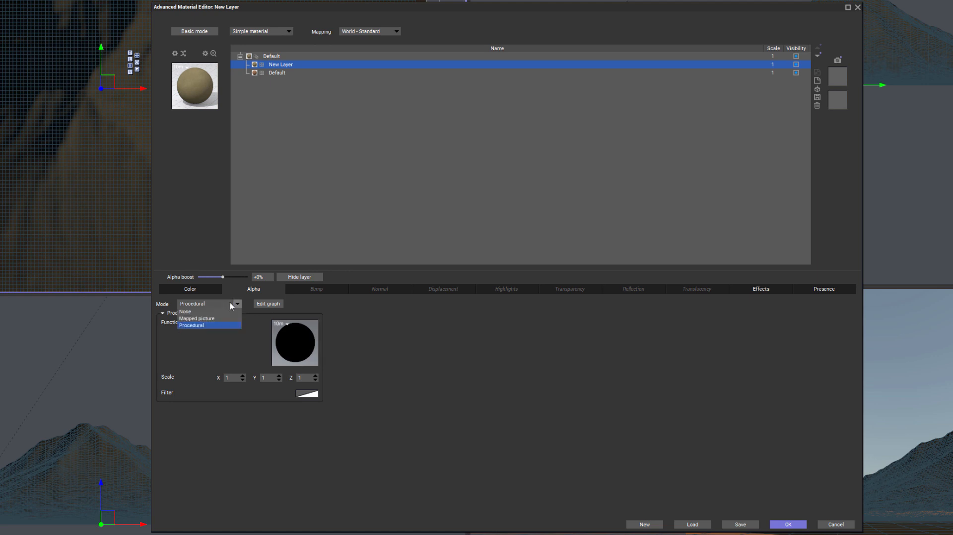
{"action": "left_click", "coordinate": [207, 320]}
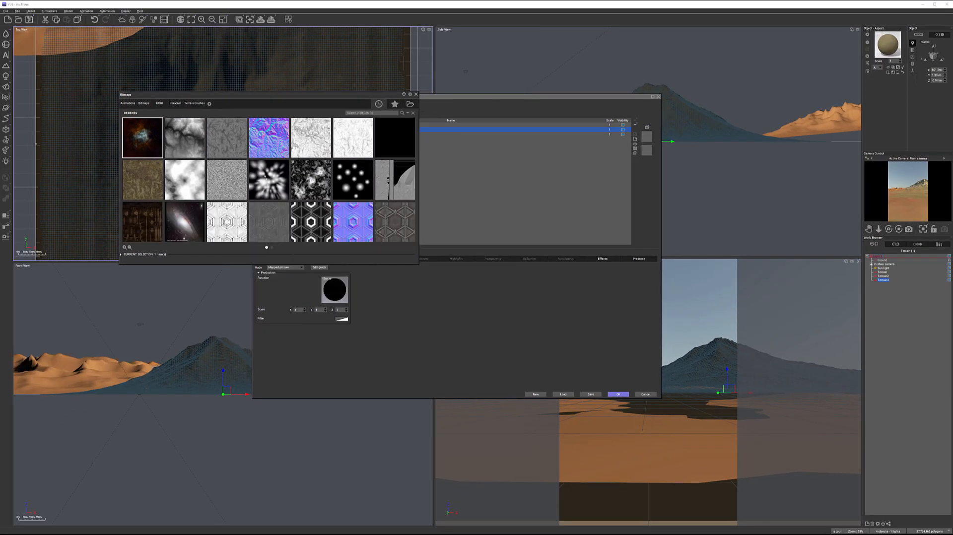
{"action": "left_click", "coordinate": [410, 103]}
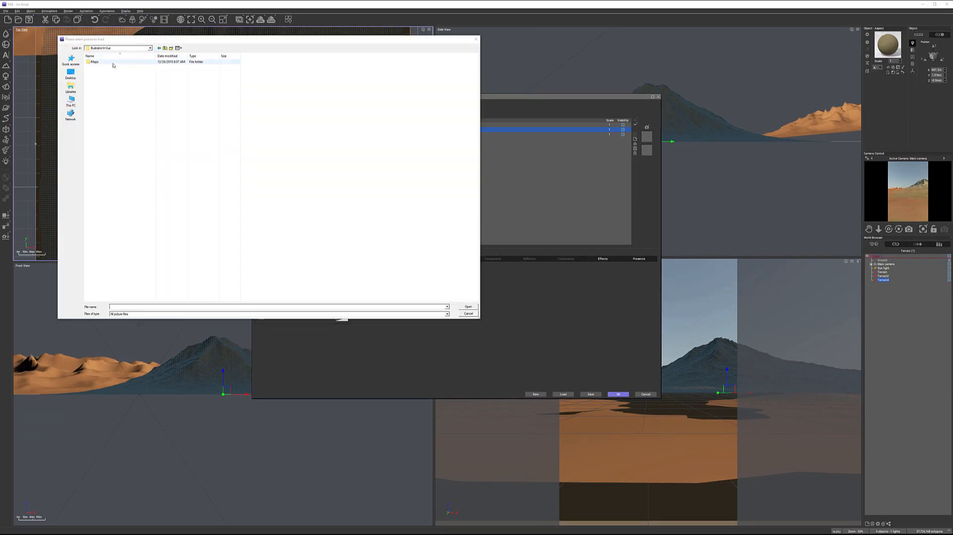
{"action": "left_click", "coordinate": [156, 79]}
{"action": "left_click", "coordinate": [465, 308]}
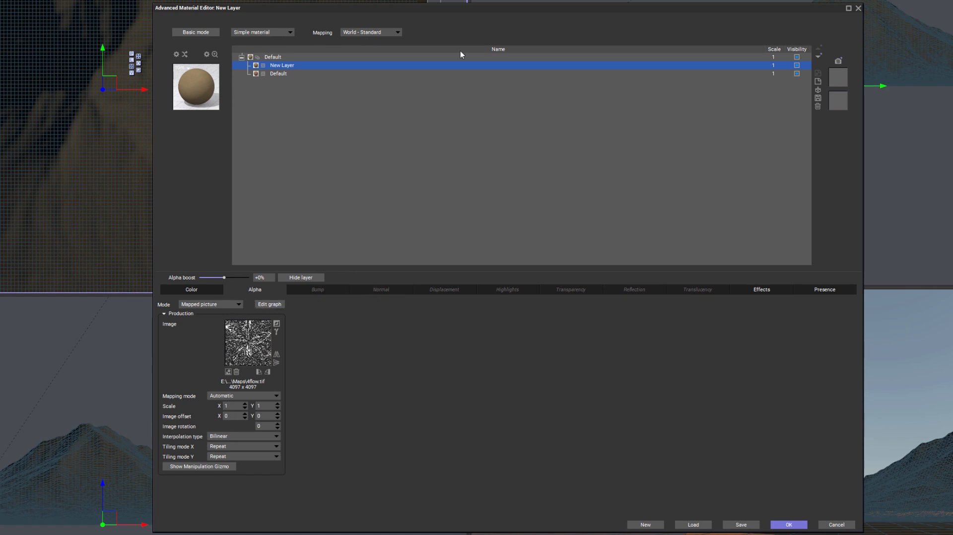
Set the new layer's mapping to Object - Parametric and accept the material changes.
{"action": "left_click", "coordinate": [397, 32]}
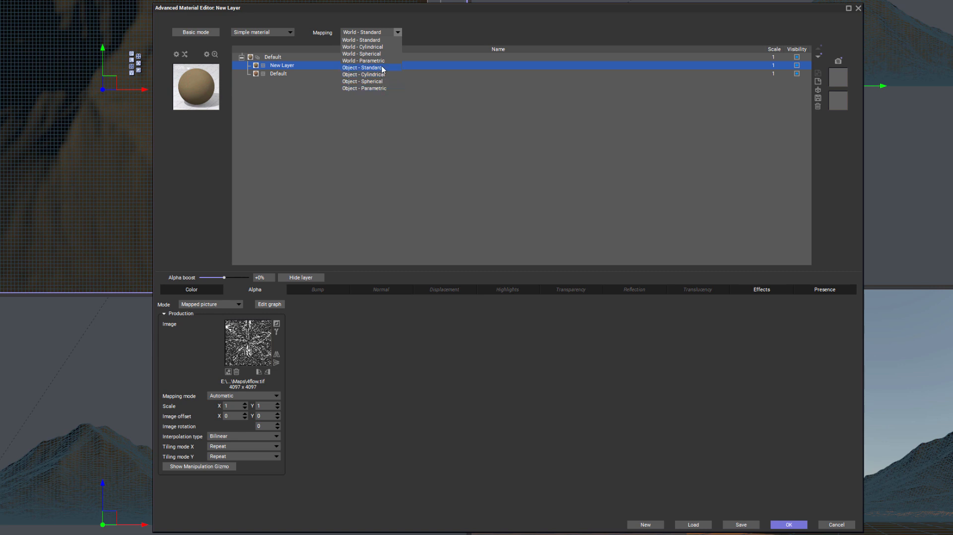
{"action": "left_click", "coordinate": [382, 88]}
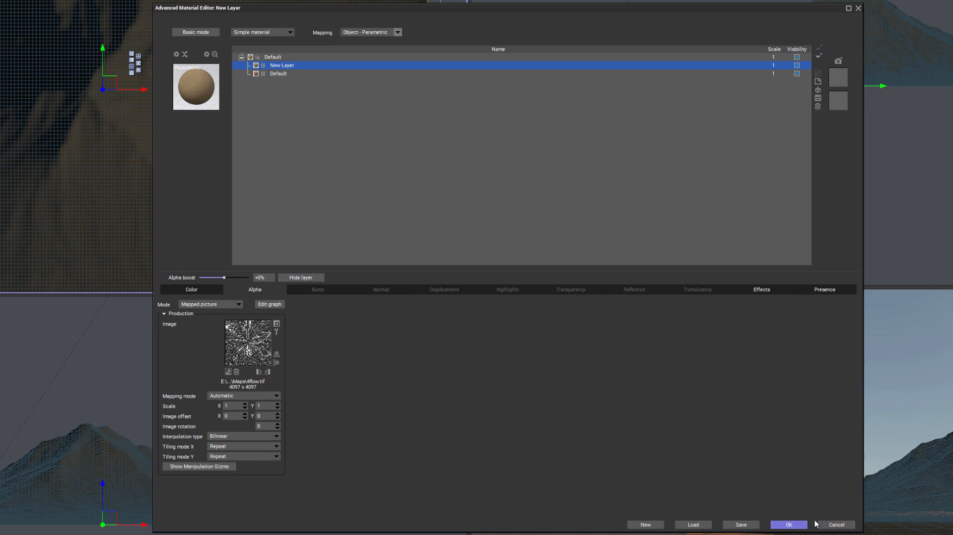
{"action": "left_click", "coordinate": [789, 525]}
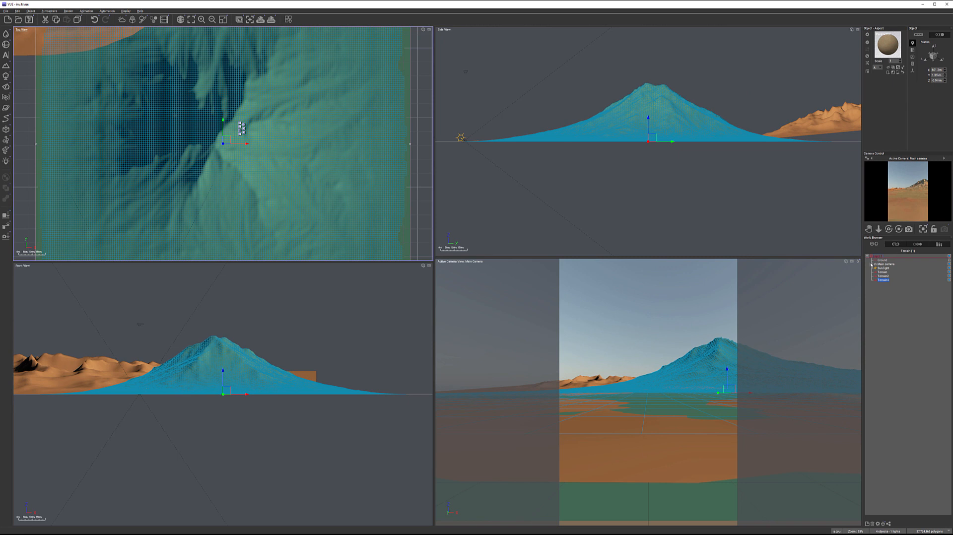
Make the Top camera the active camera and raise it higher above the mountain.
{"action": "left_click", "coordinate": [871, 264]}
{"action": "left_click", "coordinate": [889, 272]}
{"action": "left_click_drag", "start_coordinate": [652, 138], "coordinate": [846, 43]}
{"action": "scroll", "coordinate": [716, 132], "scroll_direction": "down", "scroll_amount": 3}
{"action": "scroll", "coordinate": [717, 132], "scroll_direction": "down", "scroll_amount": 2}
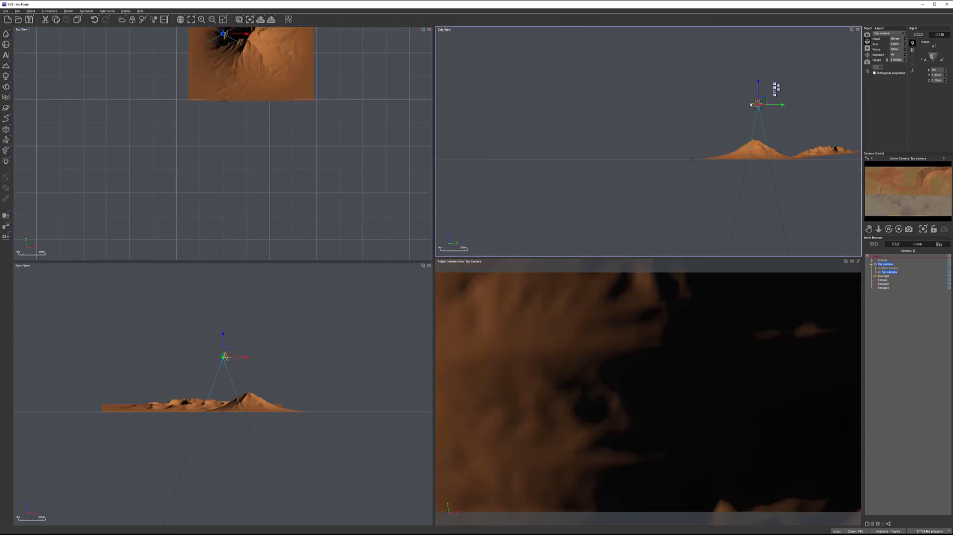
{"action": "left_click_drag", "start_coordinate": [759, 95], "coordinate": [753, 79]}
Centre the Top camera over the mountain and shorten its focal length until the whole mountain terrain is framed.
{"action": "right_click_drag", "start_coordinate": [345, 118], "coordinate": [356, 209]}
{"action": "left_click_drag", "start_coordinate": [239, 128], "coordinate": [291, 128]}
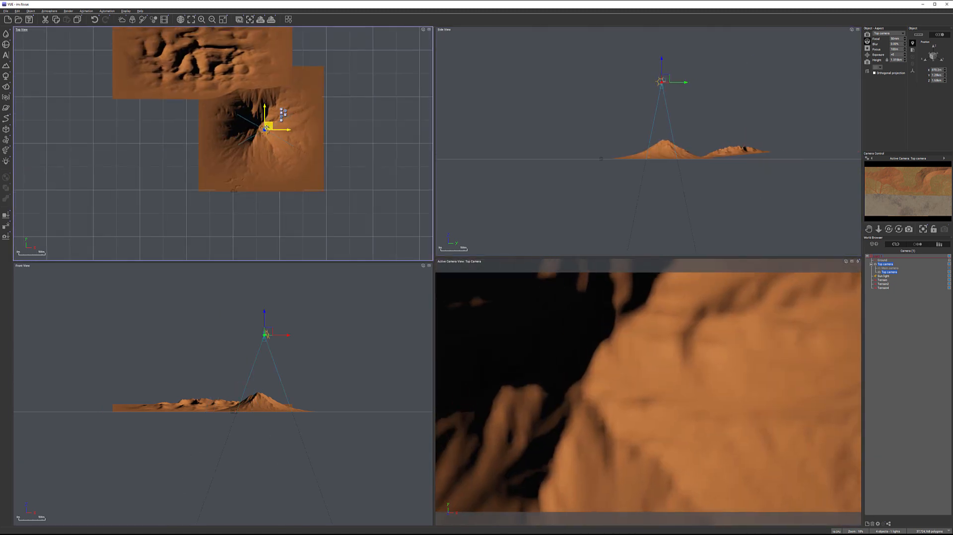
{"action": "left_click", "coordinate": [904, 40]}
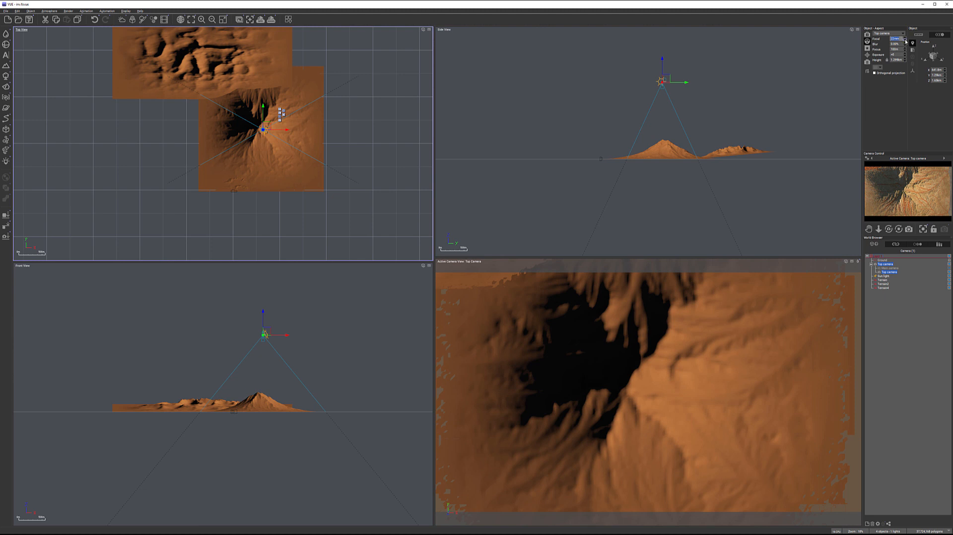
{"action": "left_click", "coordinate": [905, 41]}
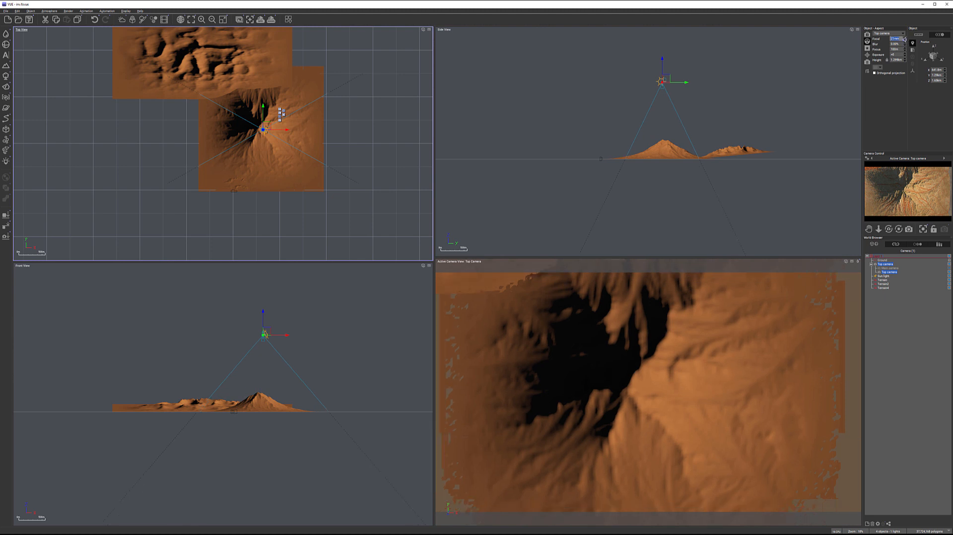
Examine the Top camera render of the mountain's flow pattern and close the render display.
{"action": "left_click", "coordinate": [271, 21]}
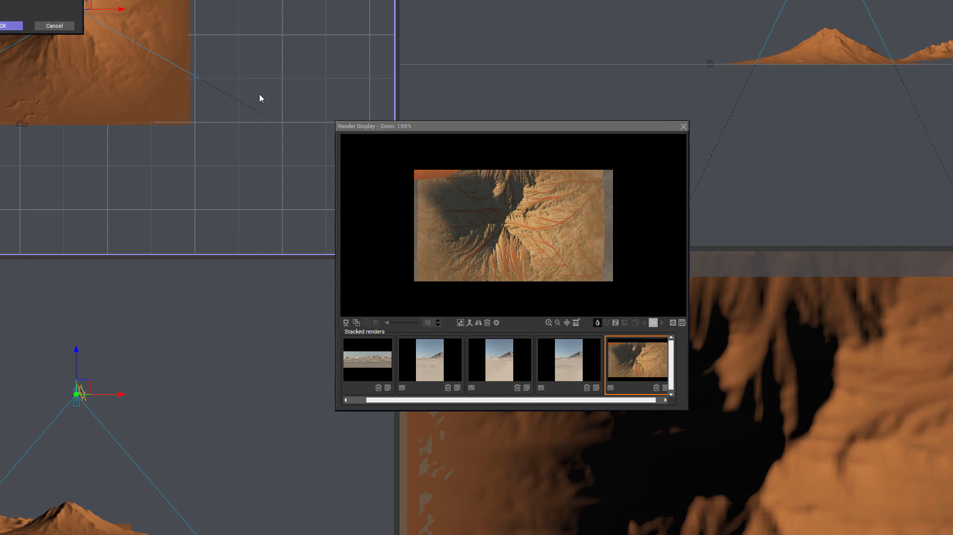
{"action": "left_click", "coordinate": [15, 26]}
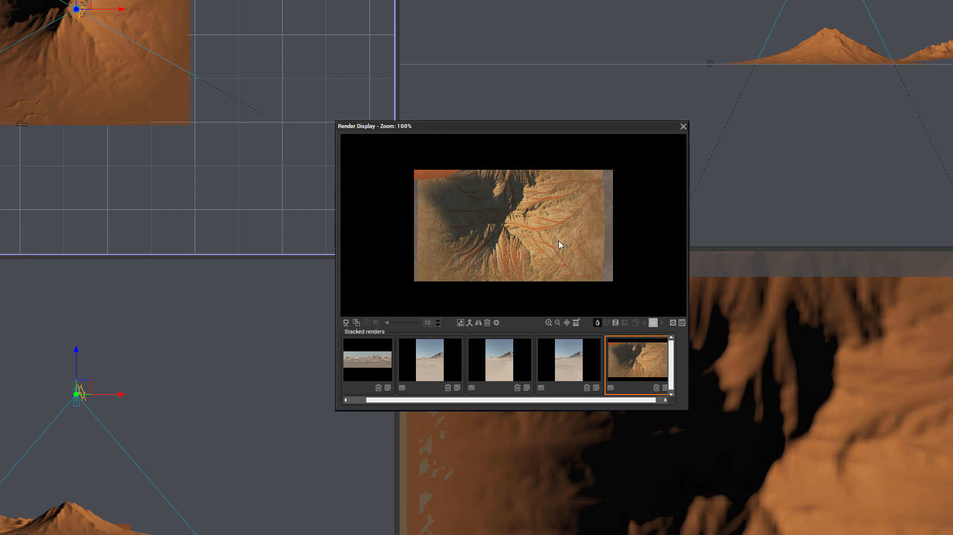
{"action": "left_click", "coordinate": [683, 127]}
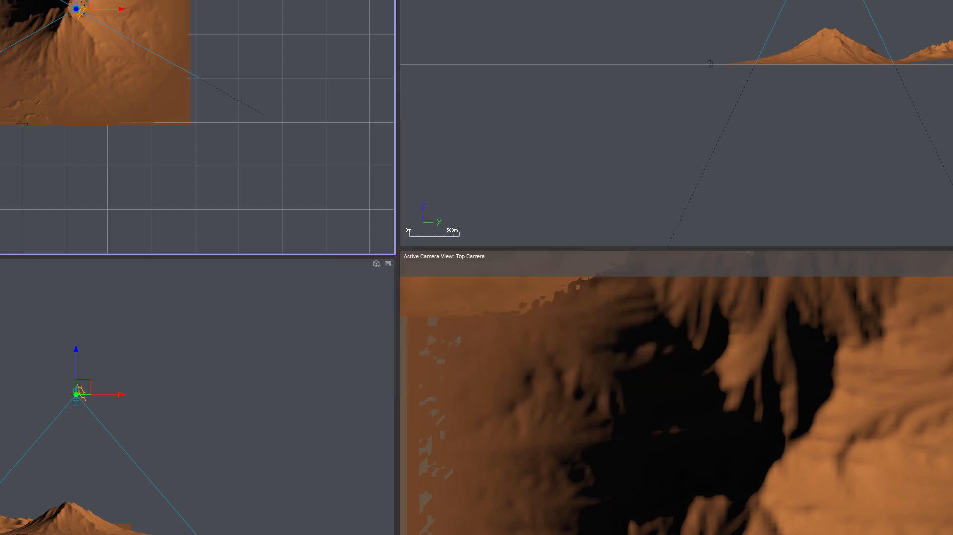
Reopen the mountain terrain's material for editing and rename the flow-mapped layer as Sand flow.
{"action": "left_click", "coordinate": [881, 288]}
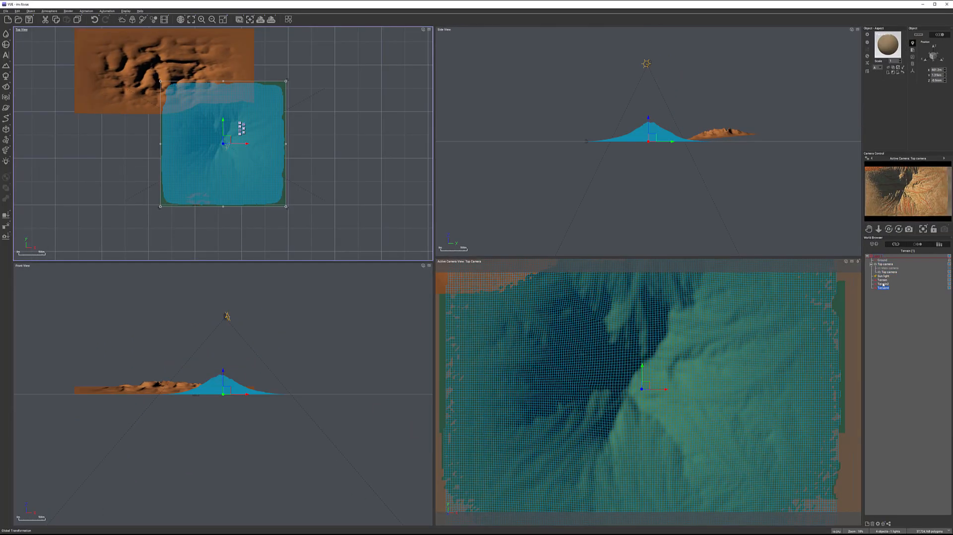
{"action": "double_click", "coordinate": [888, 46]}
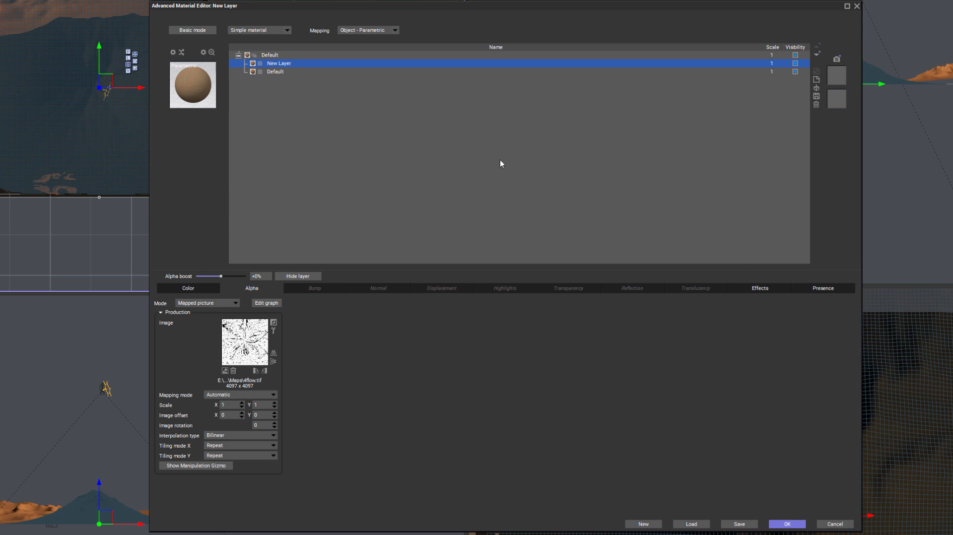
{"action": "double_click", "coordinate": [283, 64]}
{"action": "double_click", "coordinate": [304, 64]}
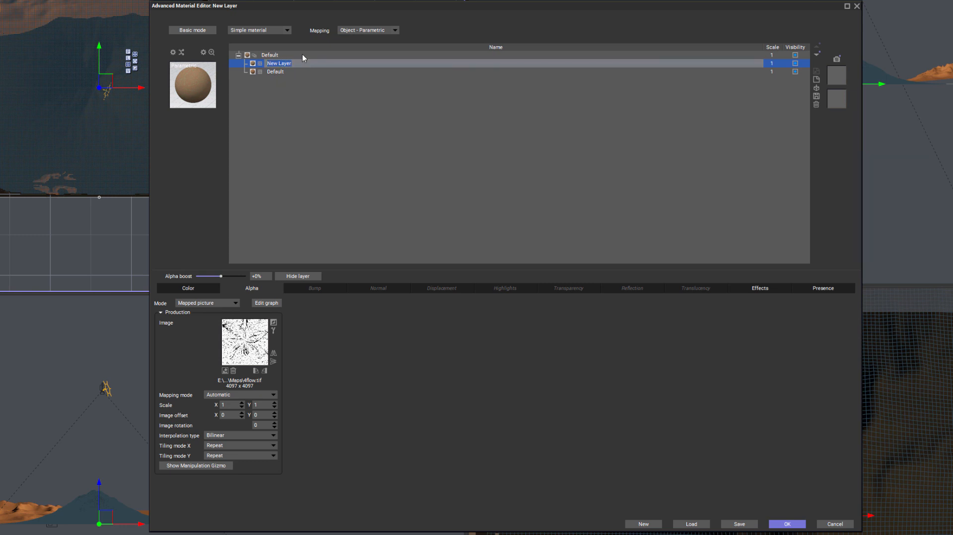
{"action": "type", "text": "Sand flow"}
{"action": "left_click", "coordinate": [314, 73]}
Add a new layer above Sand flow and set its color mode to Natural grain.
{"action": "left_click", "coordinate": [298, 63]}
{"action": "left_click", "coordinate": [816, 79]}
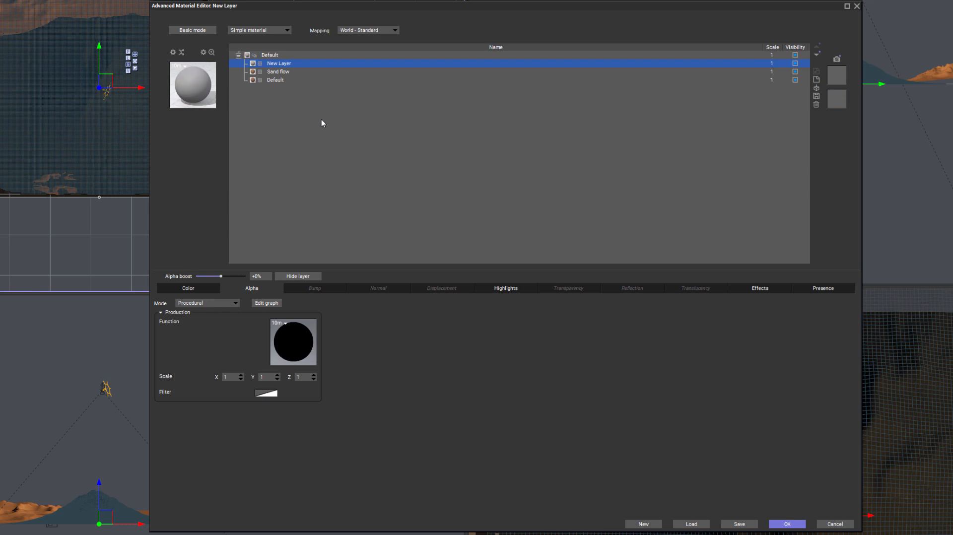
{"action": "left_click", "coordinate": [205, 303]}
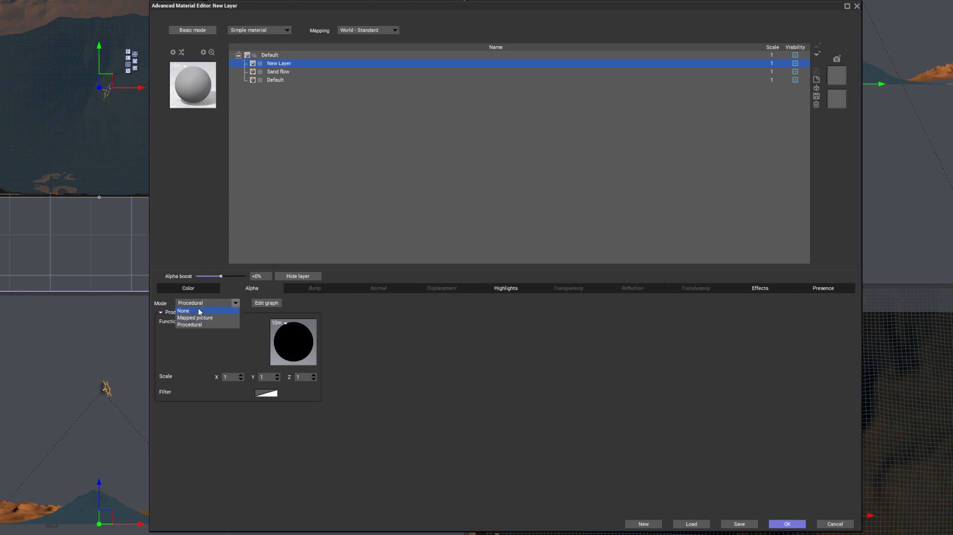
{"action": "left_click", "coordinate": [182, 291]}
{"action": "left_click", "coordinate": [182, 291]}
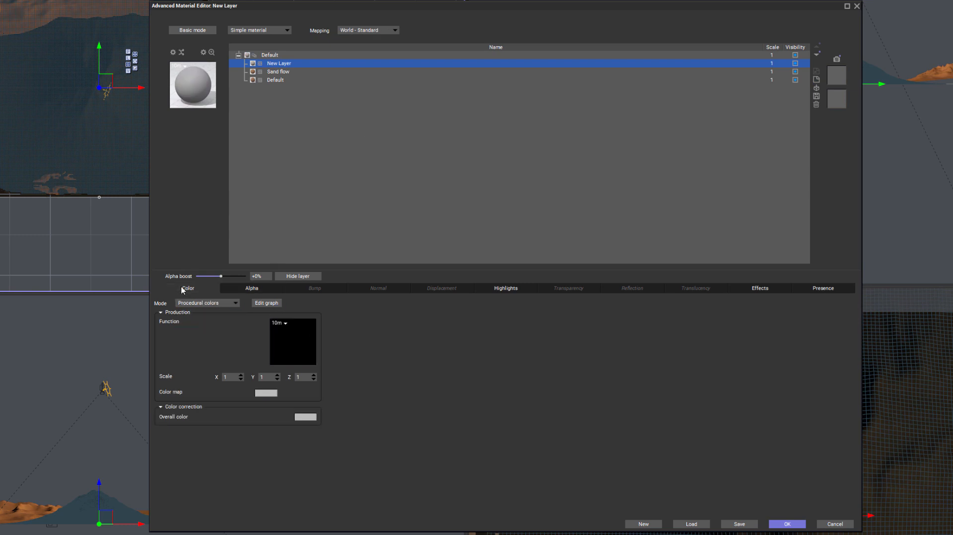
{"action": "left_click", "coordinate": [229, 304]}
{"action": "left_click", "coordinate": [200, 332]}
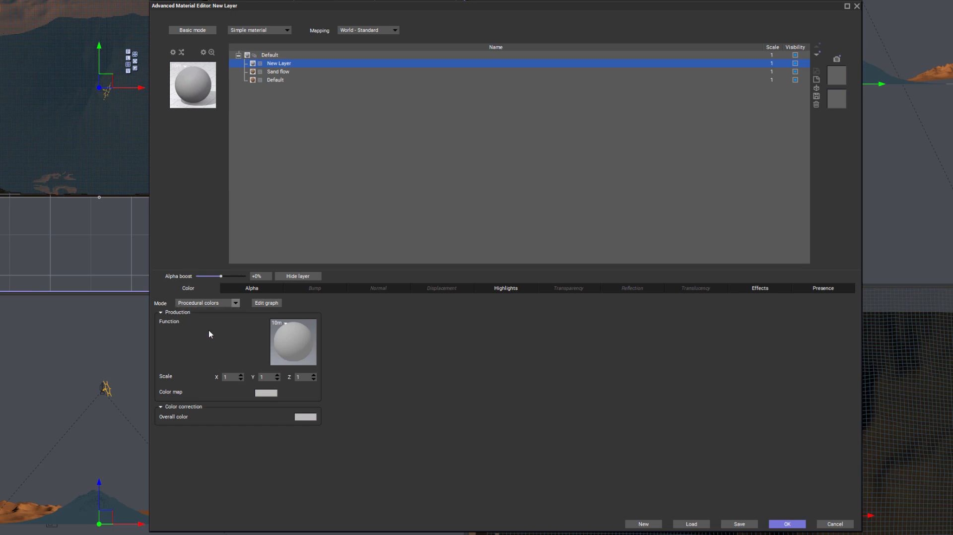
Set the new layer's Color 1 to a very dark brown, about RGB 40, 34, 32.
{"action": "left_click", "coordinate": [271, 323]}
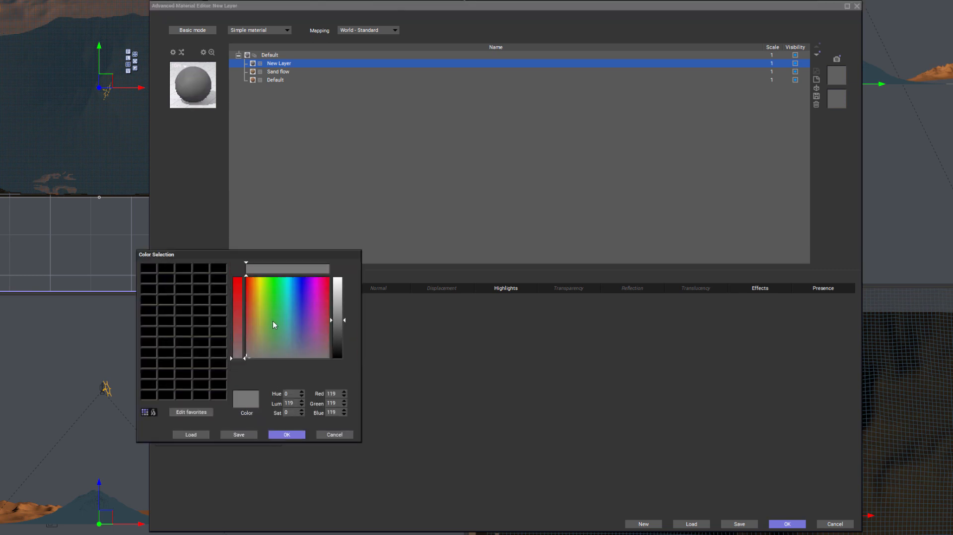
{"action": "left_click", "coordinate": [341, 347]}
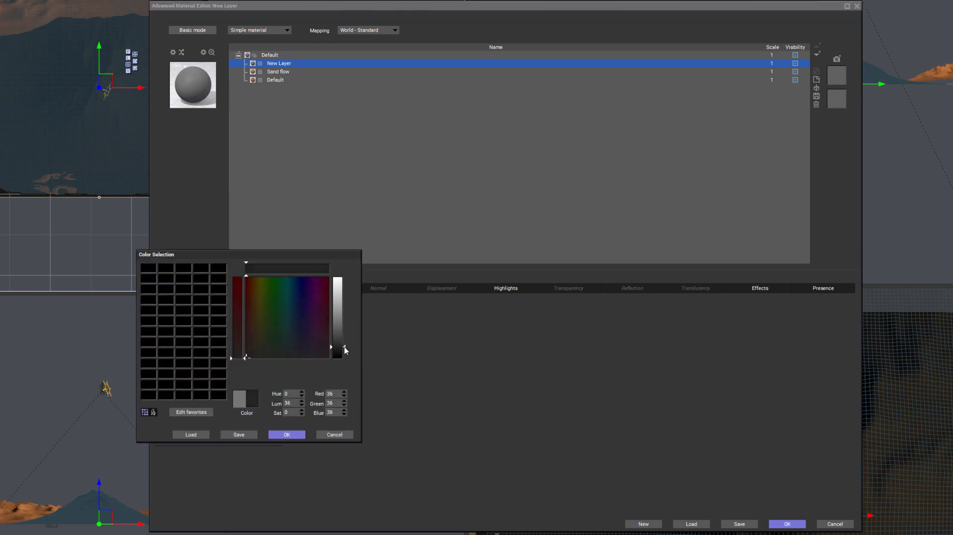
{"action": "left_click_drag", "start_coordinate": [251, 354], "coordinate": [251, 349]}
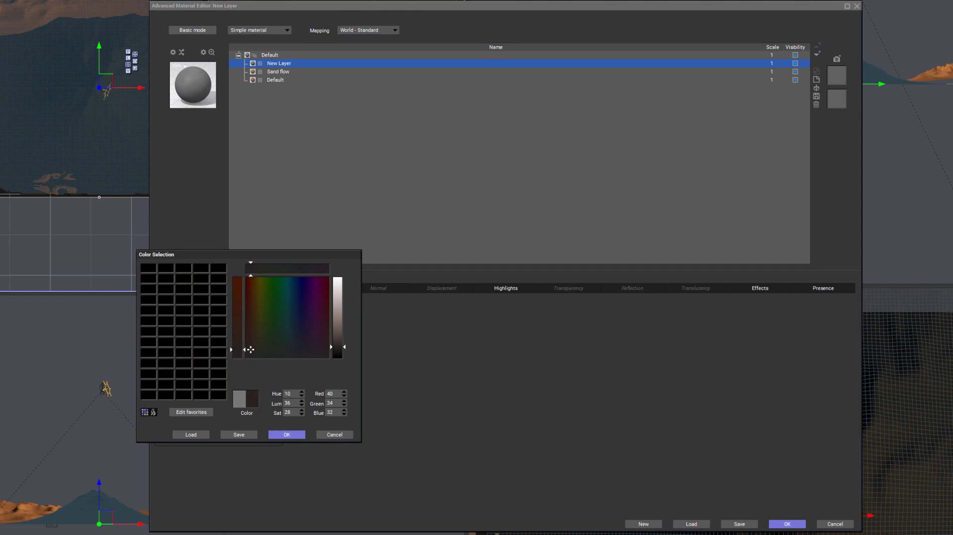
{"action": "left_click", "coordinate": [287, 435]}
Set the new layer's Color 2 to a dark reddish brown and reduce its global highlight intensity and size to 0%.
{"action": "left_click", "coordinate": [271, 343]}
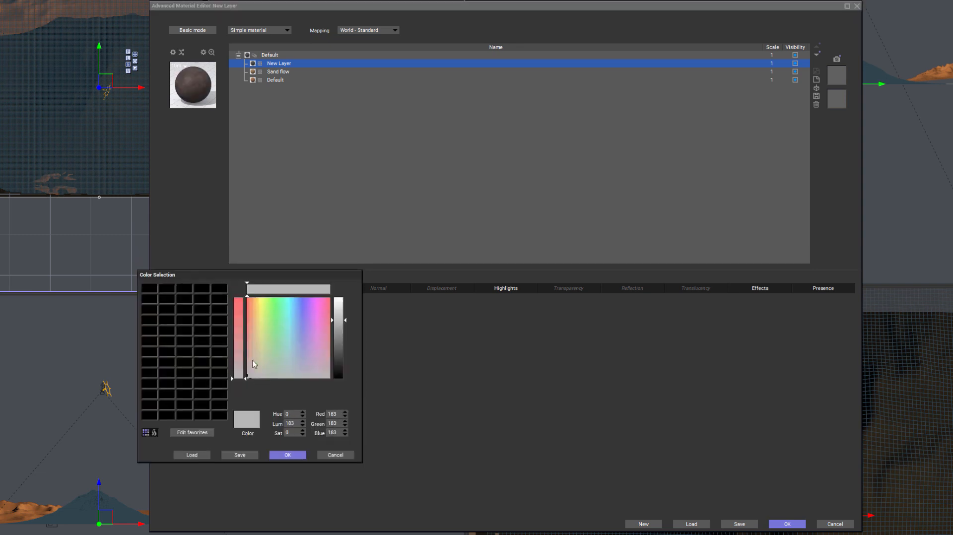
{"action": "mouse_move", "coordinate": [257, 362]}
{"action": "left_mouse_down"}
{"action": "mouse_move", "coordinate": [254, 370]}
{"action": "mouse_move", "coordinate": [252, 361]}
{"action": "left_mouse_up"}
{"action": "left_click_drag", "start_coordinate": [339, 347], "coordinate": [338, 362]}
{"action": "left_click", "coordinate": [288, 455]}
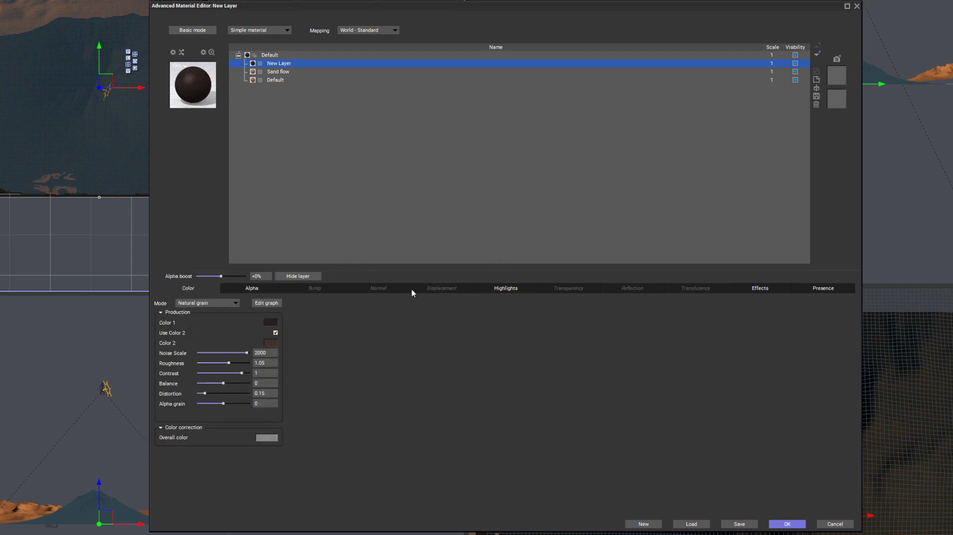
{"action": "left_click", "coordinate": [500, 289]}
{"action": "left_click_drag", "start_coordinate": [251, 353], "coordinate": [212, 338]}
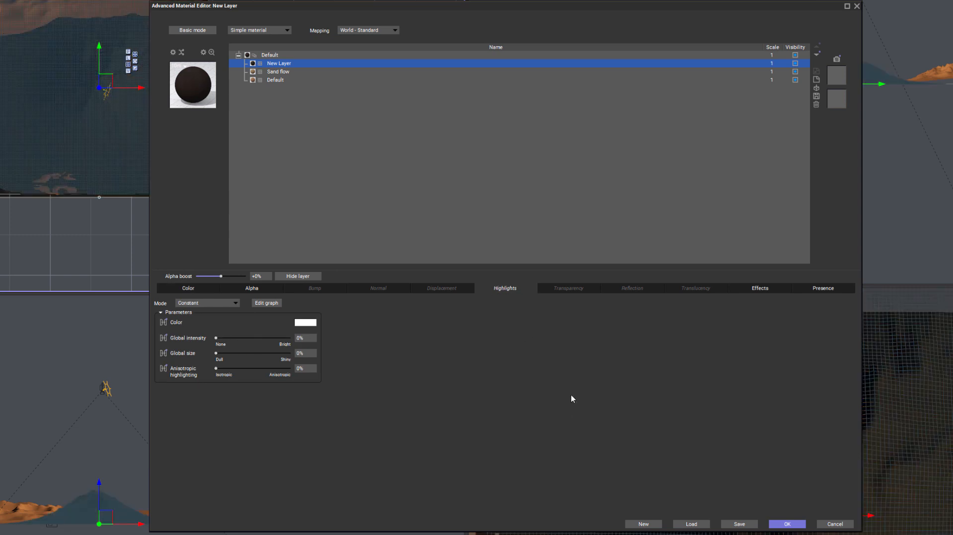
Drive the new layer's alpha with the mapped picture 4deposit.tif and set its mapping to Object - Parametric.
{"action": "left_click", "coordinate": [244, 289]}
{"action": "left_click", "coordinate": [221, 303]}
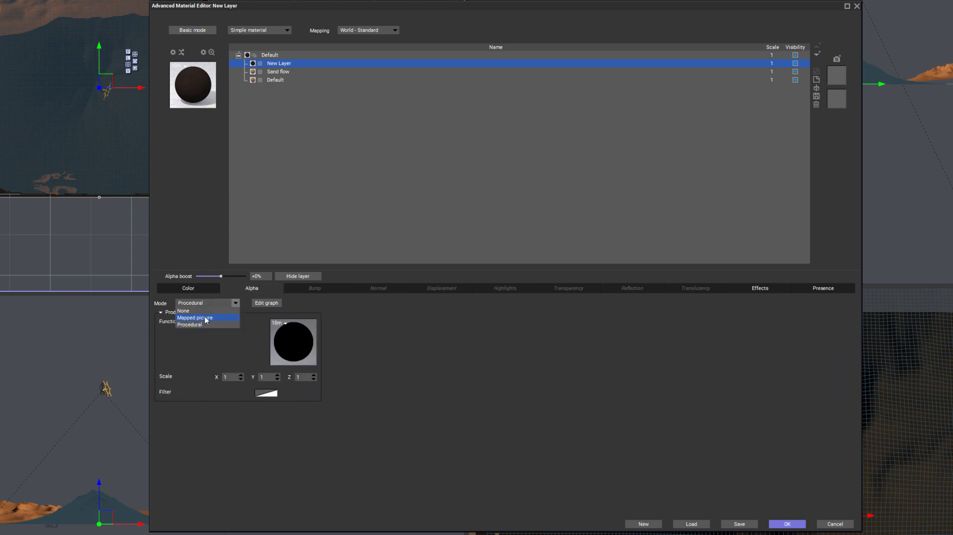
{"action": "left_click", "coordinate": [204, 317]}
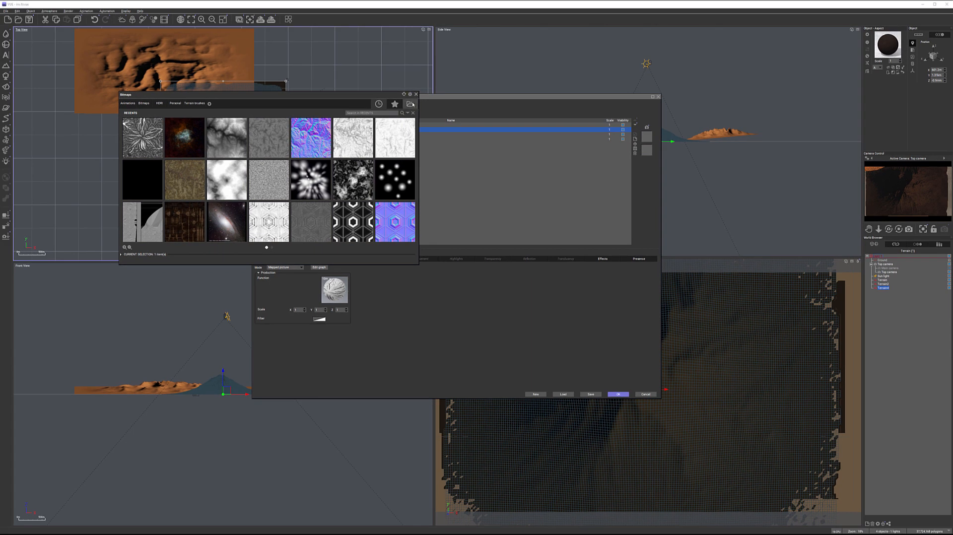
{"action": "left_click", "coordinate": [410, 104]}
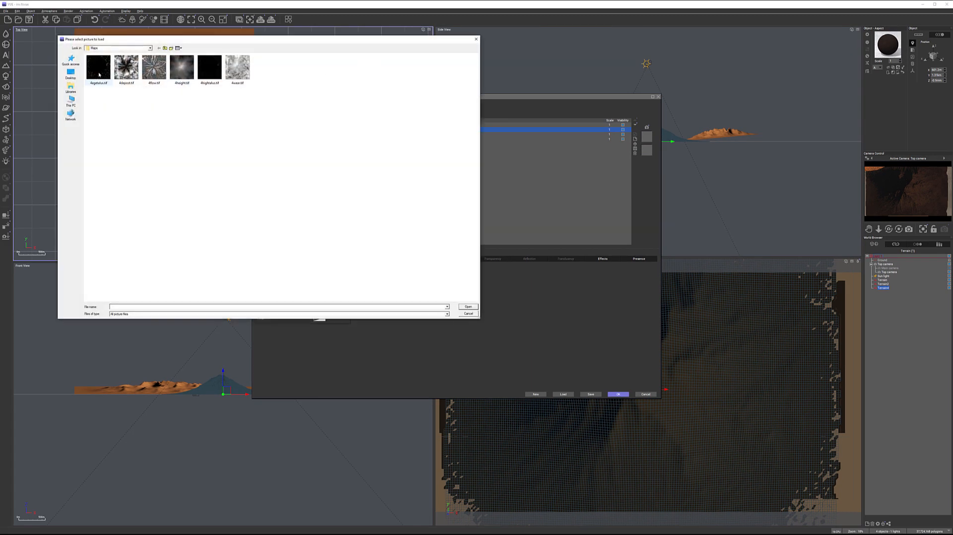
{"action": "left_click", "coordinate": [128, 73]}
{"action": "left_click", "coordinate": [468, 307]}
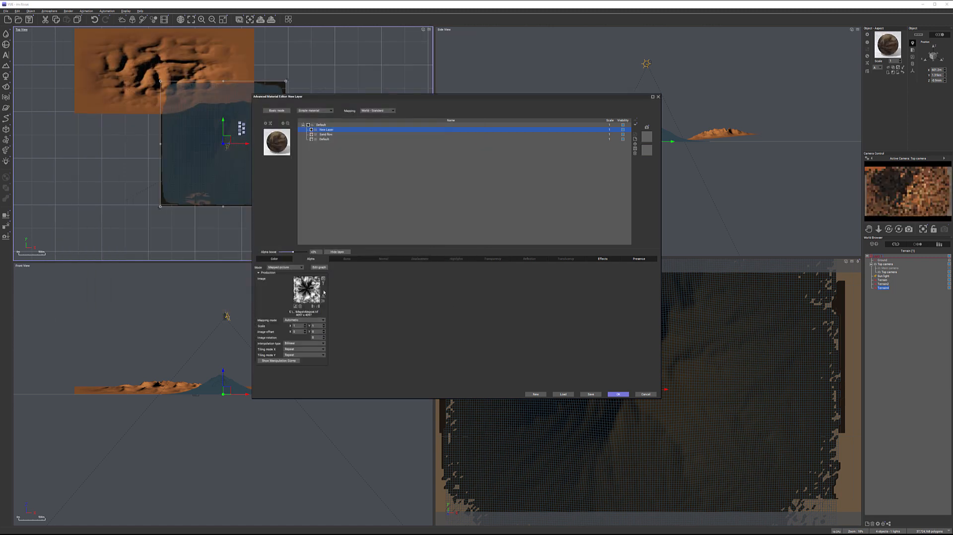
{"action": "left_click", "coordinate": [393, 111]}
{"action": "left_click", "coordinate": [382, 144]}
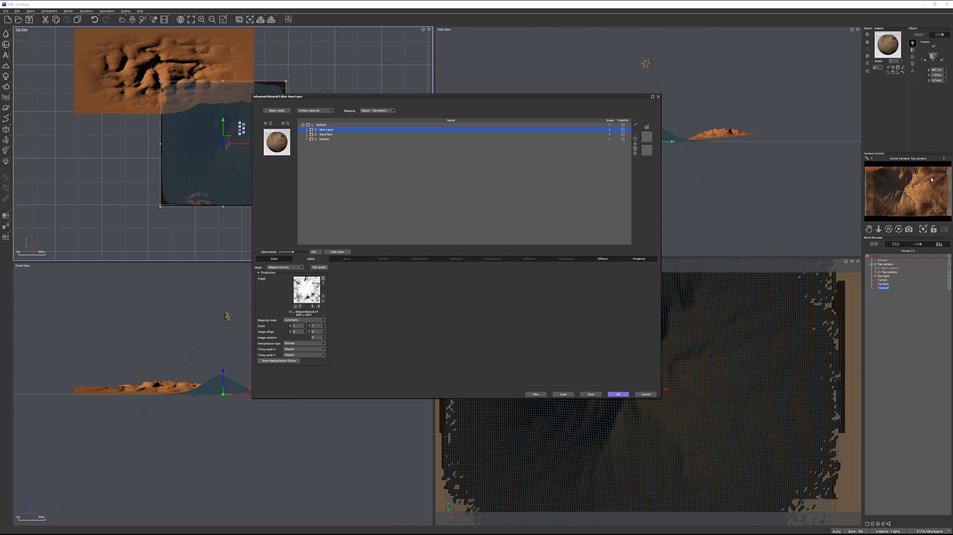
Switch off the inversion of the deposit map and lower the new layer's alpha boost slightly.
{"action": "left_click", "coordinate": [323, 279]}
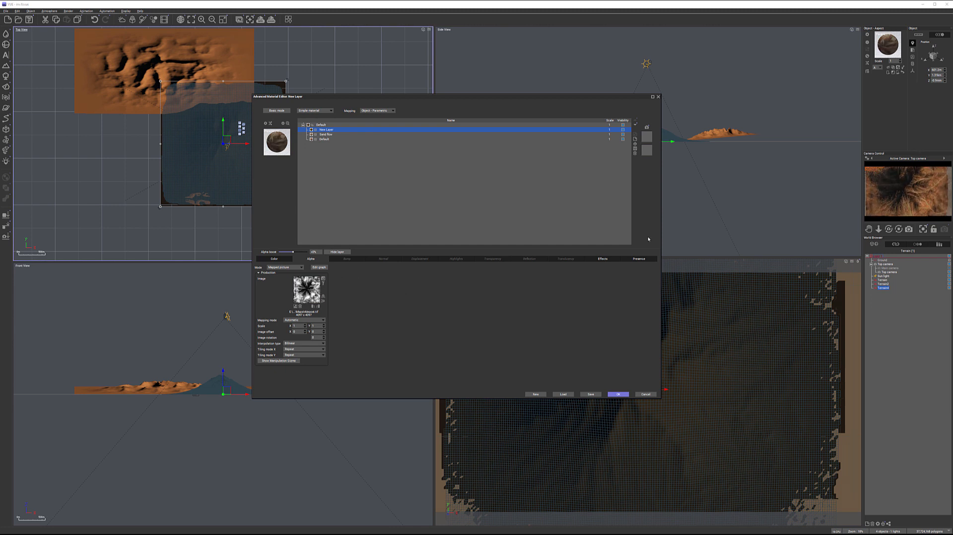
{"action": "left_click_drag", "start_coordinate": [300, 251], "coordinate": [292, 251]}
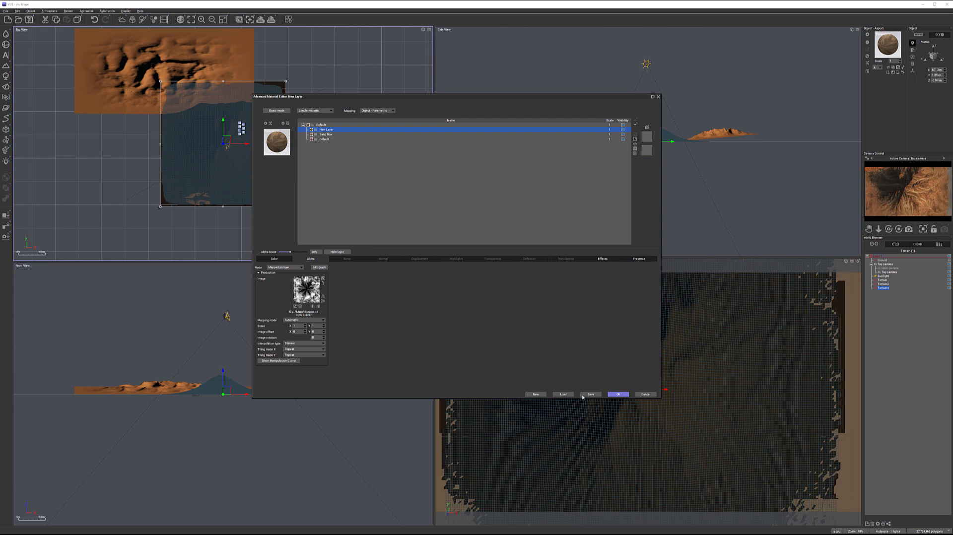
Apply the mountain material, switch the active view to the Main camera and render the scene for review.
{"action": "left_click", "coordinate": [617, 394]}
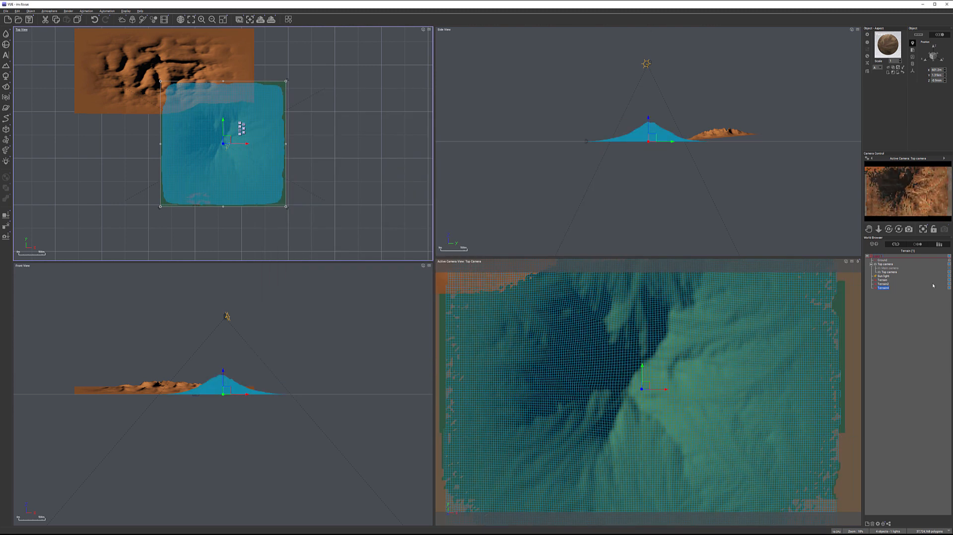
{"action": "double_click", "coordinate": [891, 269]}
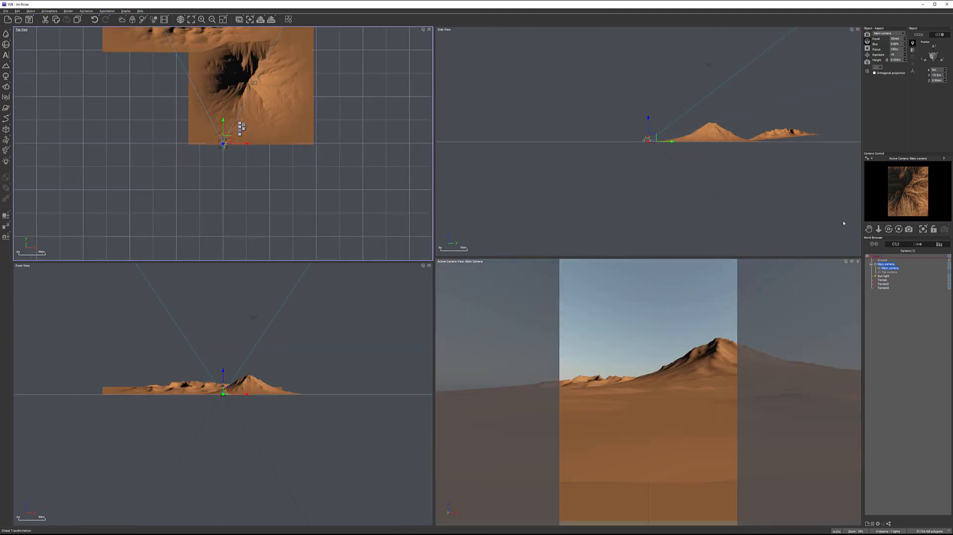
{"action": "left_click", "coordinate": [260, 19]}
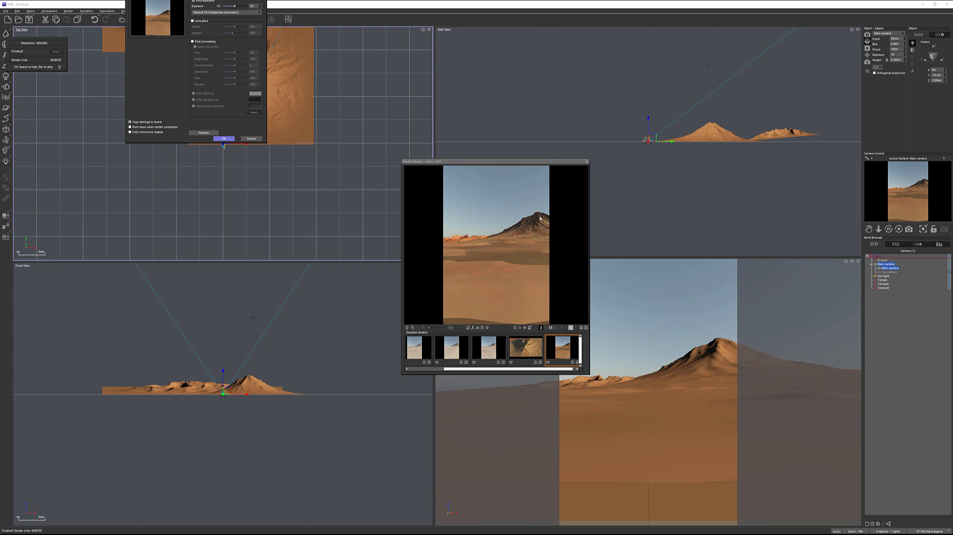
{"action": "left_click", "coordinate": [586, 162]}
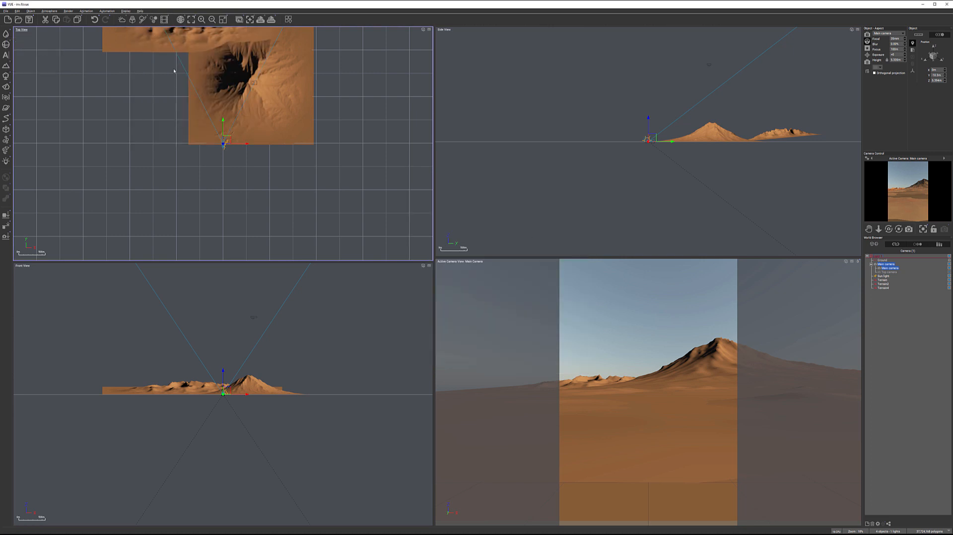
Reopen the mountain terrain's material and set the deposit layer's Color 1 to a warm orange-brown.
{"action": "left_click", "coordinate": [885, 289]}
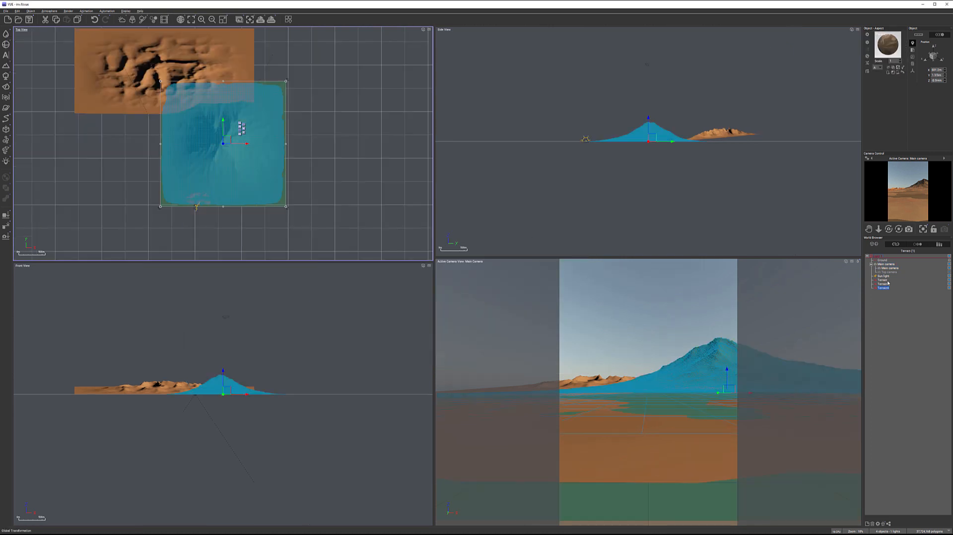
{"action": "double_click", "coordinate": [887, 44]}
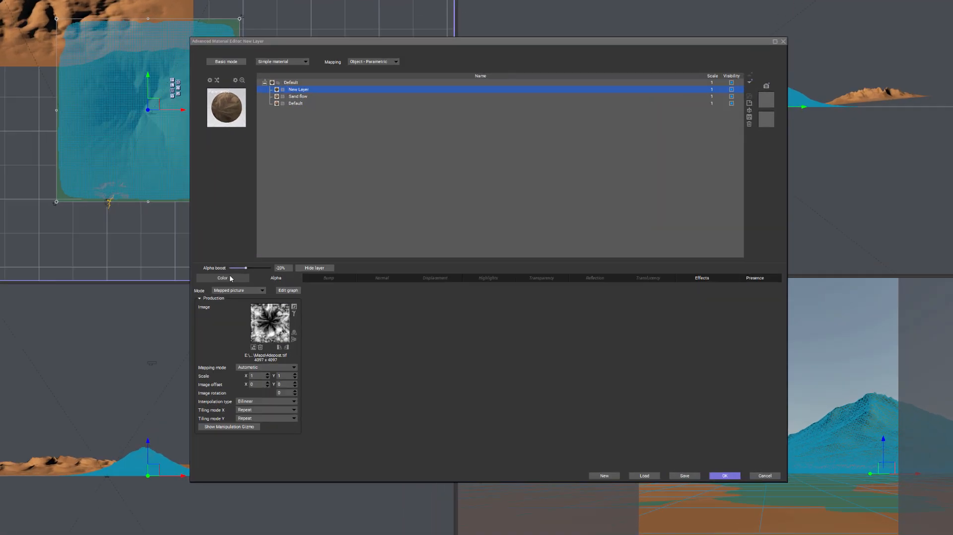
{"action": "left_click", "coordinate": [274, 258]}
{"action": "left_click", "coordinate": [319, 280]}
{"action": "left_click_drag", "start_coordinate": [252, 343], "coordinate": [248, 313]}
{"action": "left_click_drag", "start_coordinate": [332, 344], "coordinate": [338, 323]}
{"action": "left_click", "coordinate": [281, 435]}
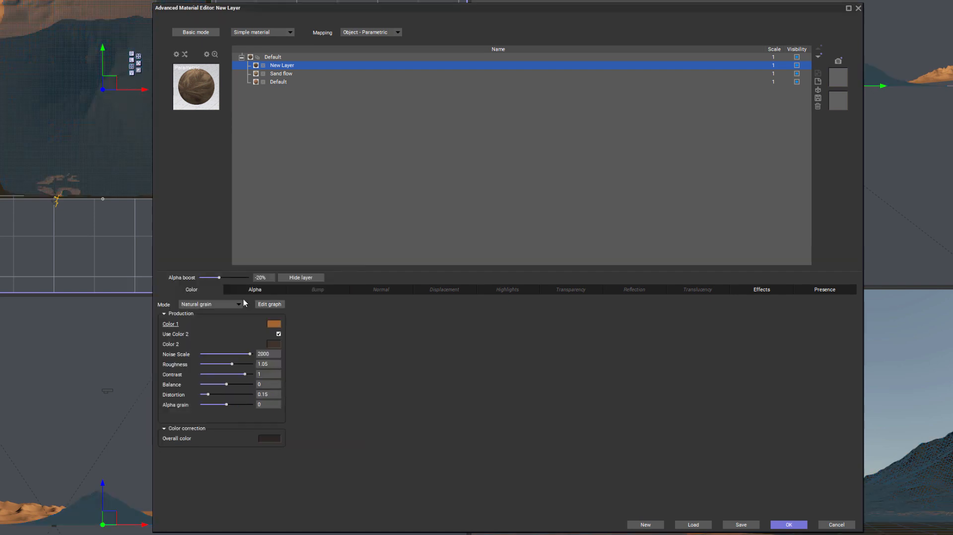
Set the deposit layer's Color 2 to a light pinkish beige and raise its alpha boost to about -3%.
{"action": "left_click", "coordinate": [272, 344]}
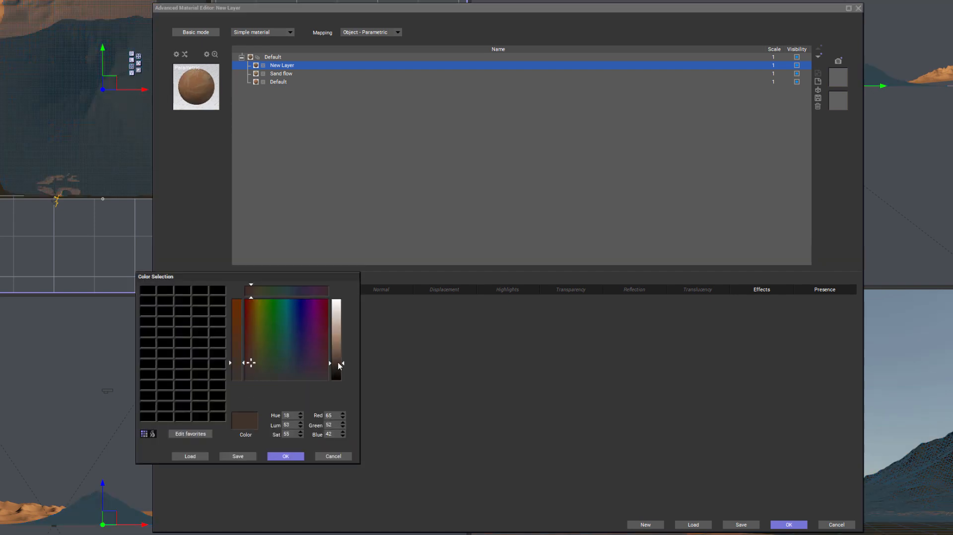
{"action": "left_click_drag", "start_coordinate": [335, 366], "coordinate": [341, 333]}
{"action": "left_click", "coordinate": [293, 457]}
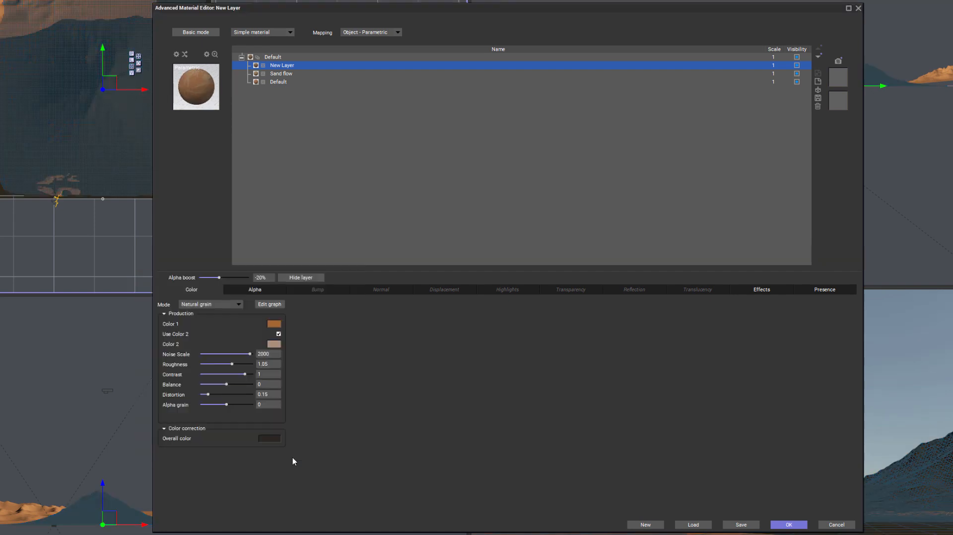
{"action": "left_click_drag", "start_coordinate": [217, 277], "coordinate": [224, 277]}
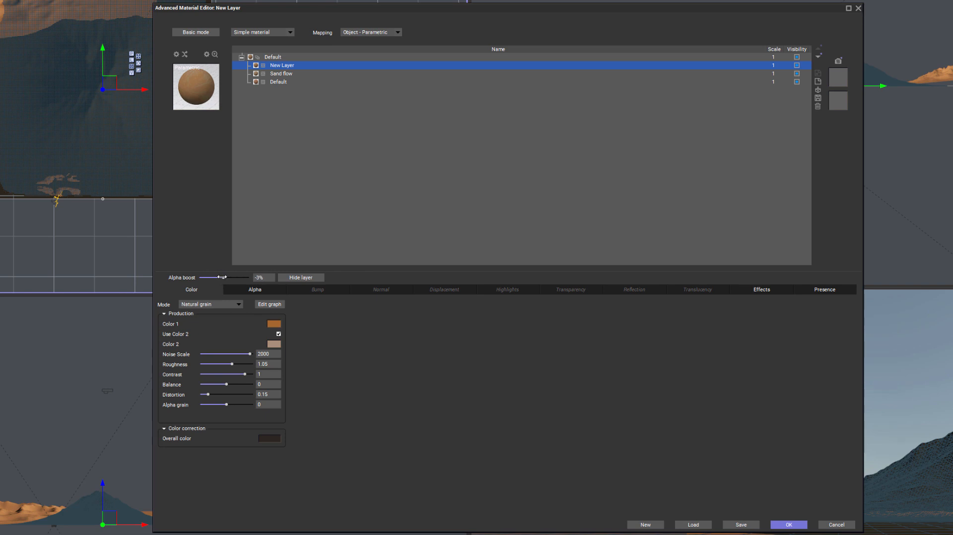
{"action": "left_click", "coordinate": [262, 278]}
{"action": "type", "text": "00"}
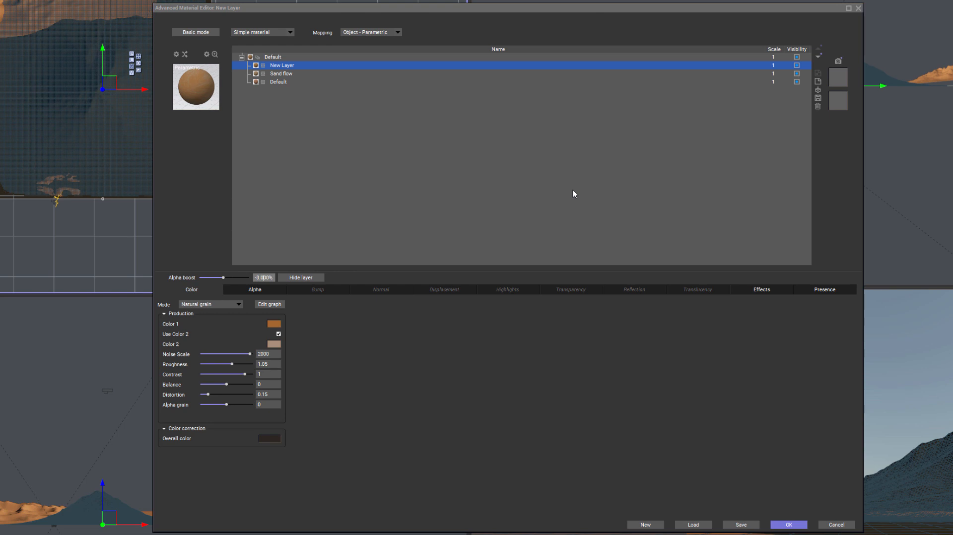
{"action": "key", "text": "Return"}
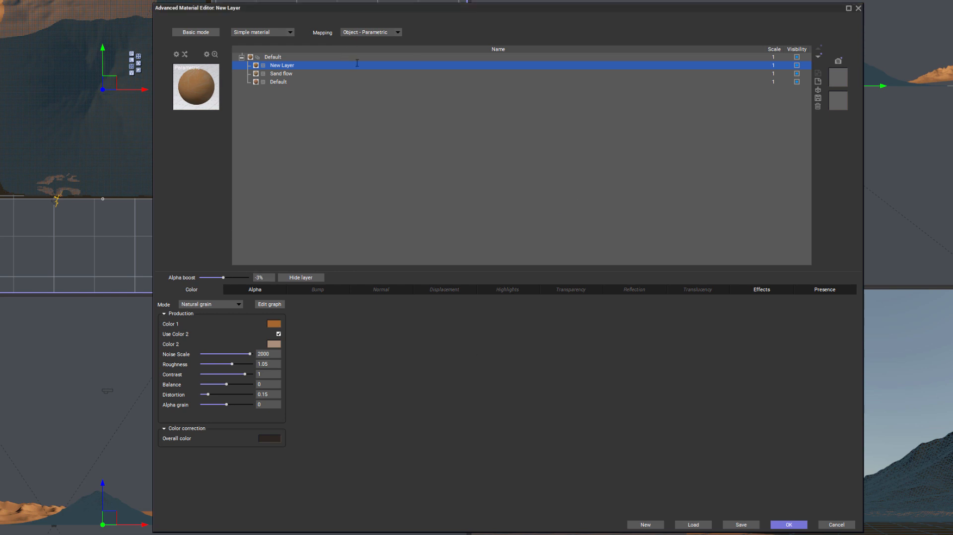
Move the deposit layer below the Sand flow layer, rename it dep and apply the material.
{"action": "left_click", "coordinate": [819, 58]}
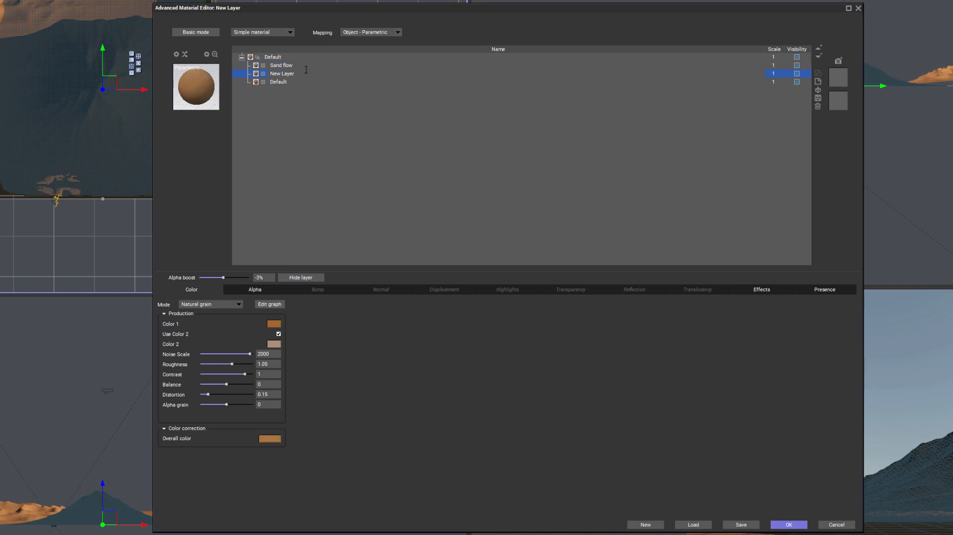
{"action": "double_click", "coordinate": [291, 74]}
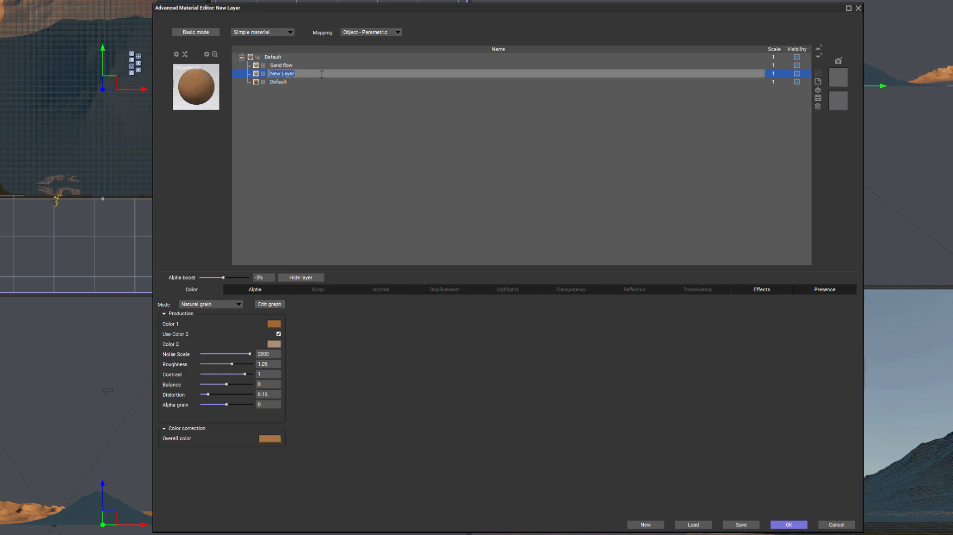
{"action": "type", "text": "dep"}
{"action": "key", "text": "Return"}
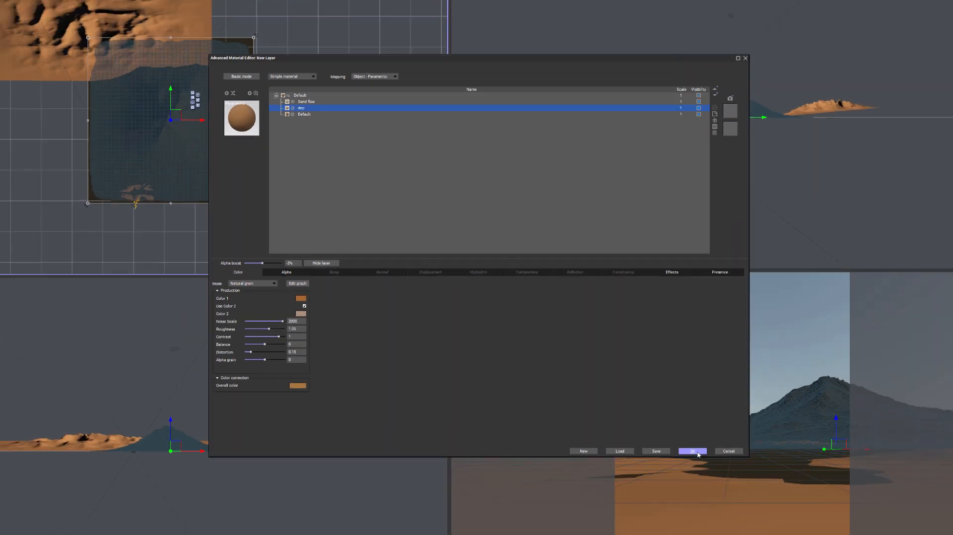
{"action": "left_click", "coordinate": [789, 524]}
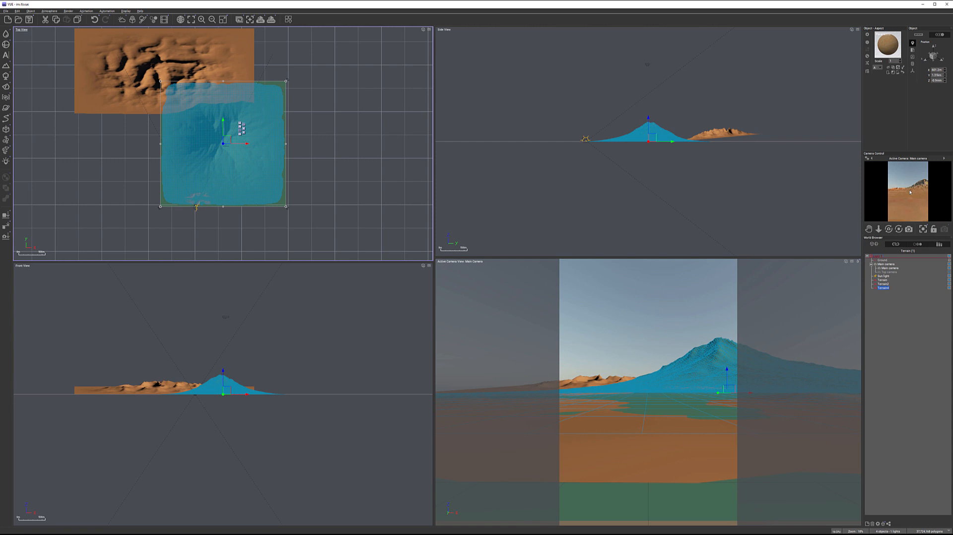
Render the Main camera view to review the recoloured mountain, and close the render display.
{"action": "left_click", "coordinate": [271, 19]}
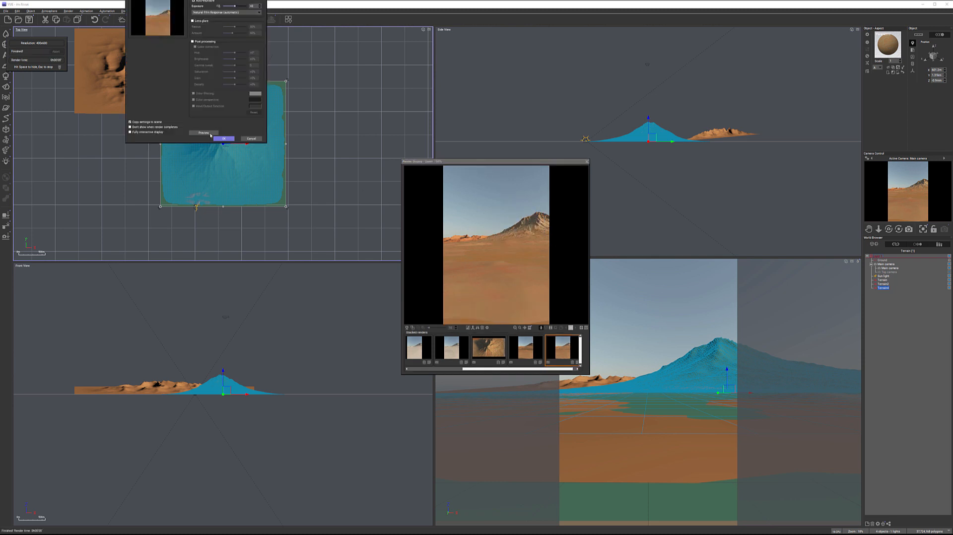
{"action": "left_click", "coordinate": [243, 140]}
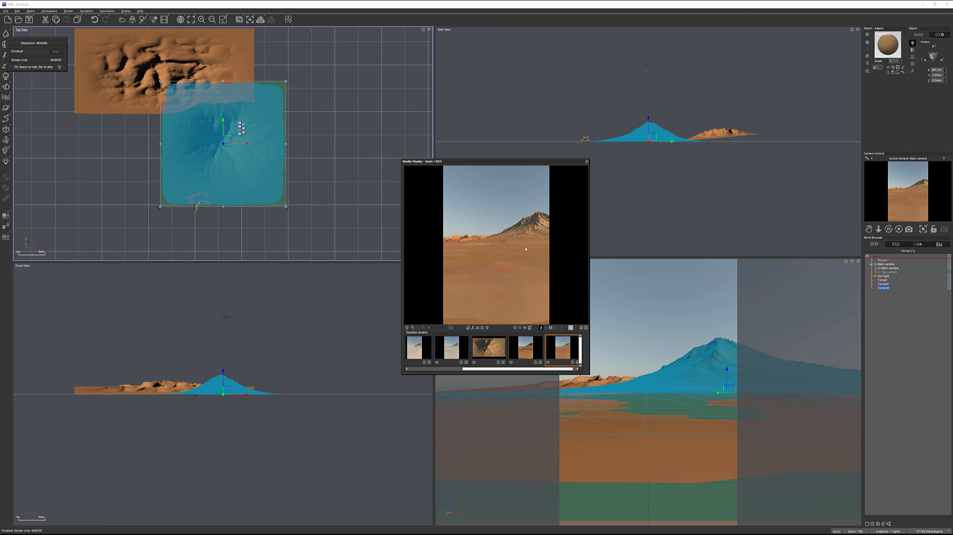
{"action": "left_click", "coordinate": [587, 162]}
Hide the small foreground terrain that overlaps the mountain's base near the Main camera.
{"action": "right_click_drag", "start_coordinate": [326, 196], "coordinate": [411, 159]}
{"action": "scroll", "coordinate": [293, 160], "scroll_direction": "up", "scroll_amount": 10}
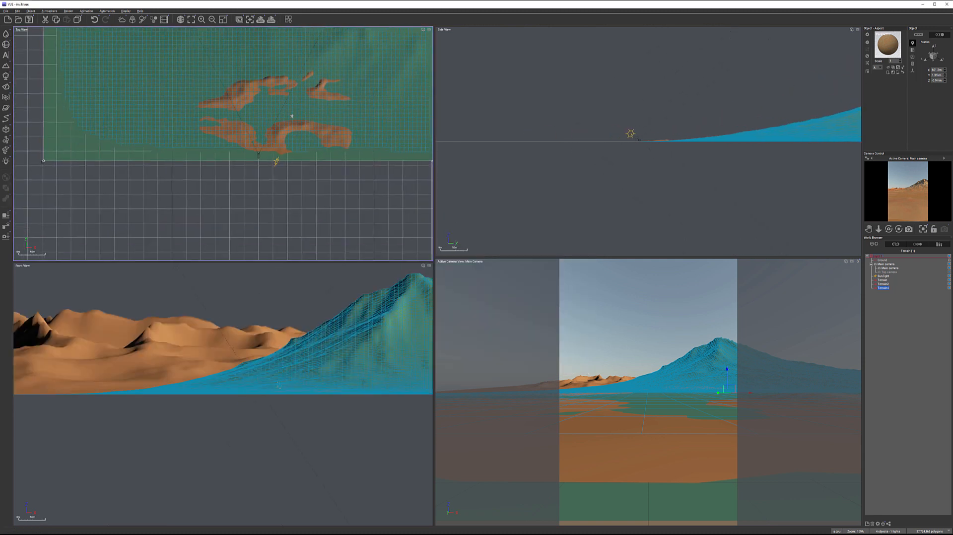
{"action": "scroll", "coordinate": [270, 383], "scroll_direction": "up", "scroll_amount": 3}
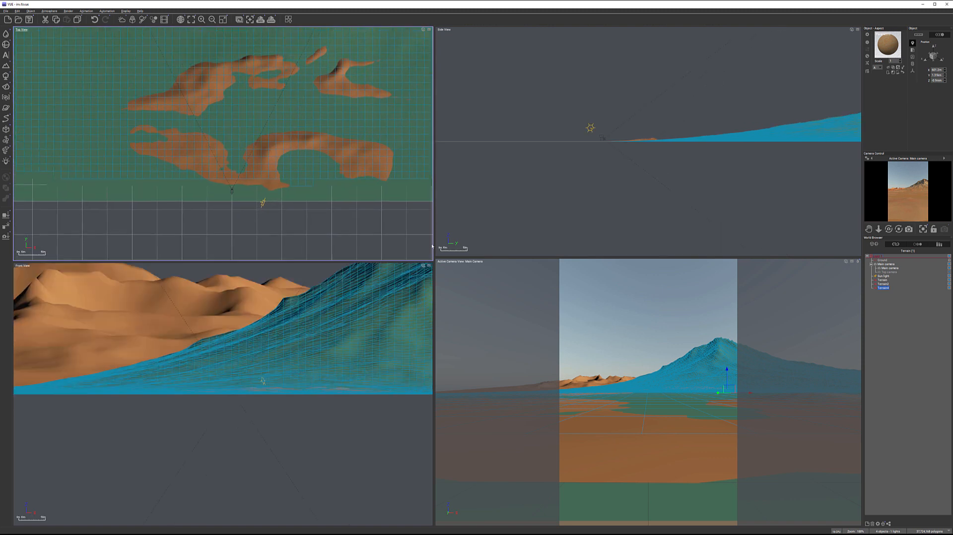
{"action": "left_click", "coordinate": [884, 280]}
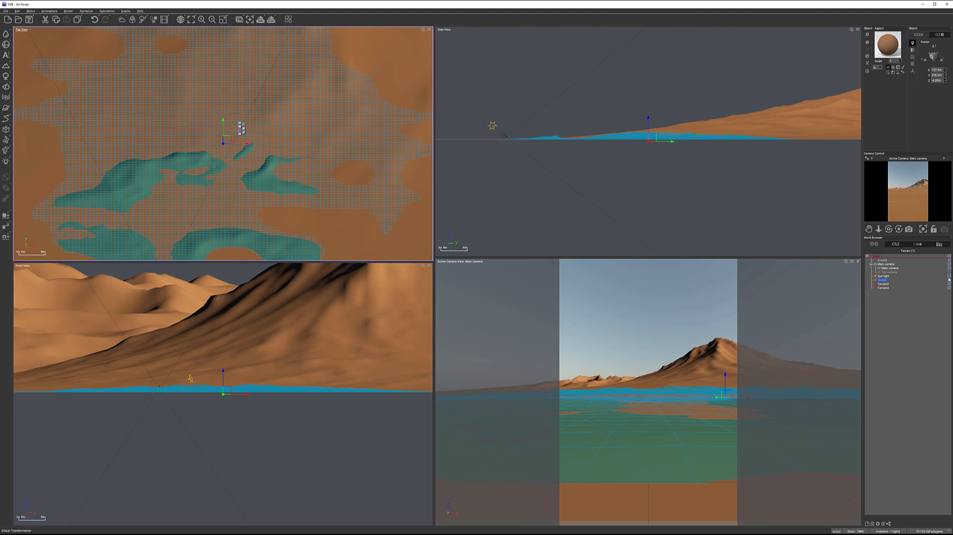
{"action": "left_click", "coordinate": [895, 307]}
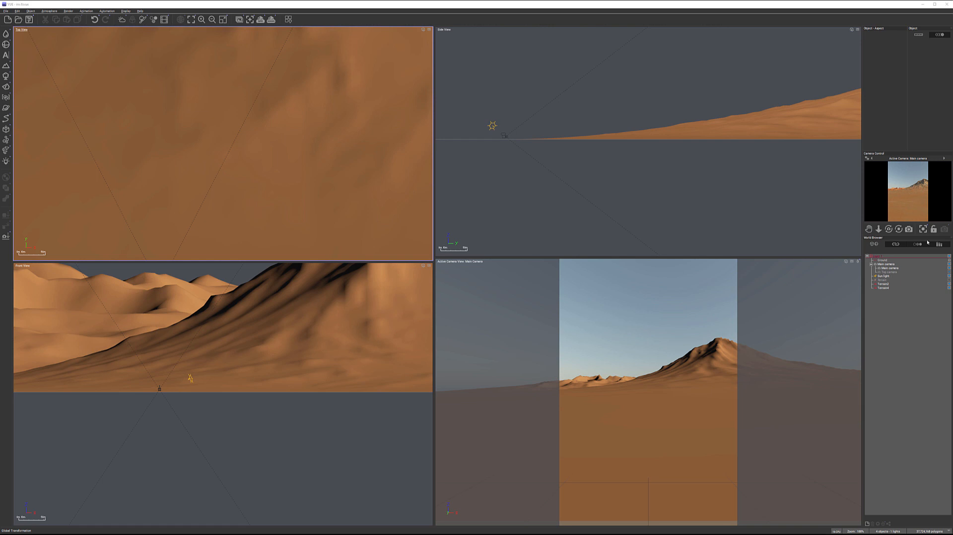
Add a new layer to the distant mountain range's material and set its color mode to Natural grain.
{"action": "left_click", "coordinate": [887, 284]}
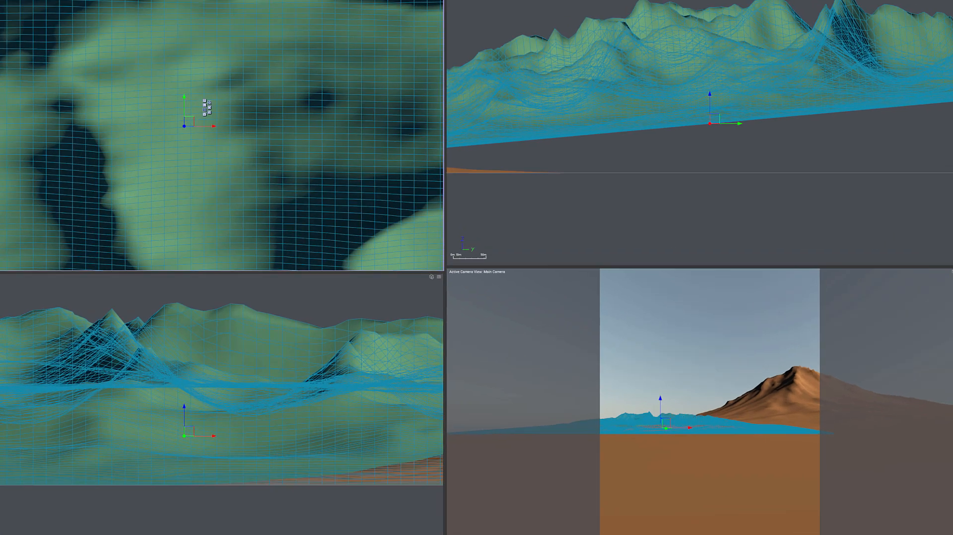
{"action": "double_click", "coordinate": [887, 45]}
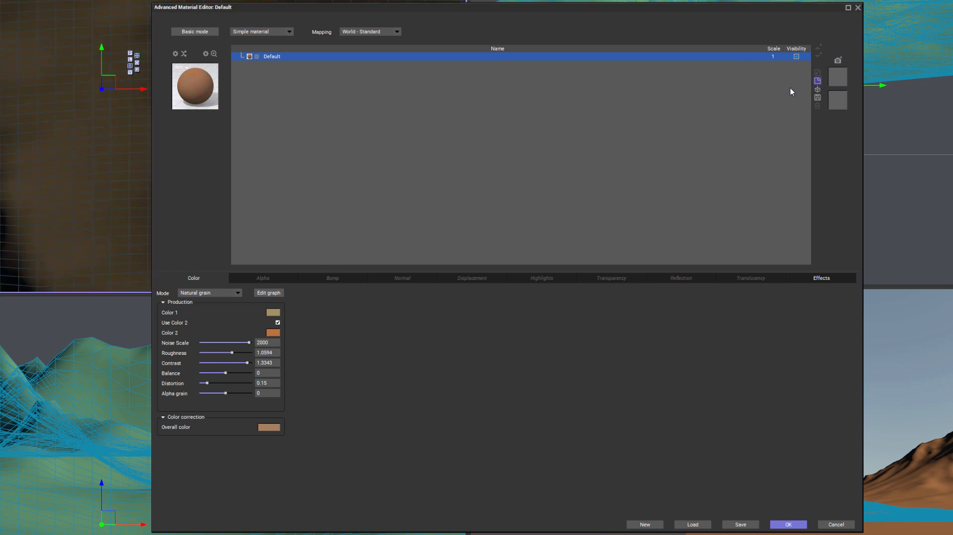
{"action": "left_click", "coordinate": [817, 81]}
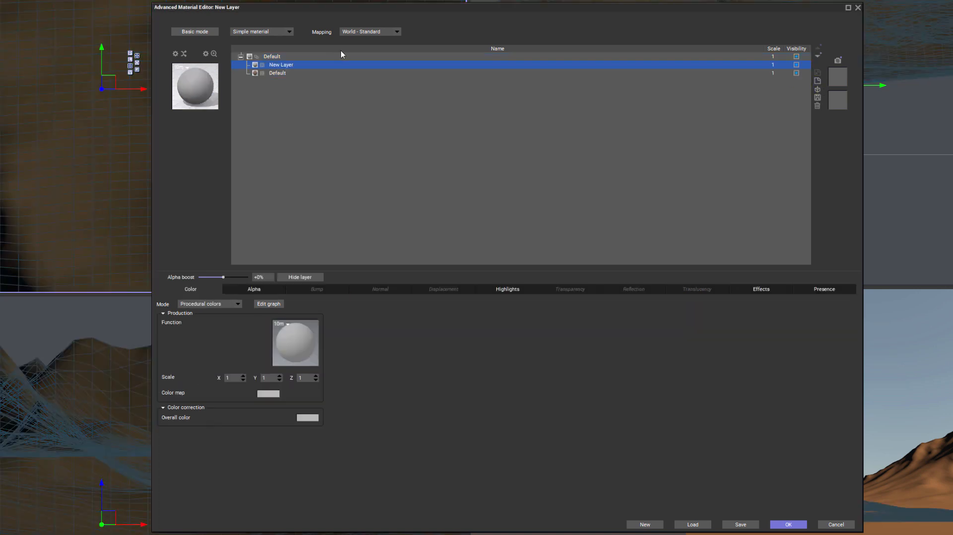
{"action": "left_click", "coordinate": [221, 302]}
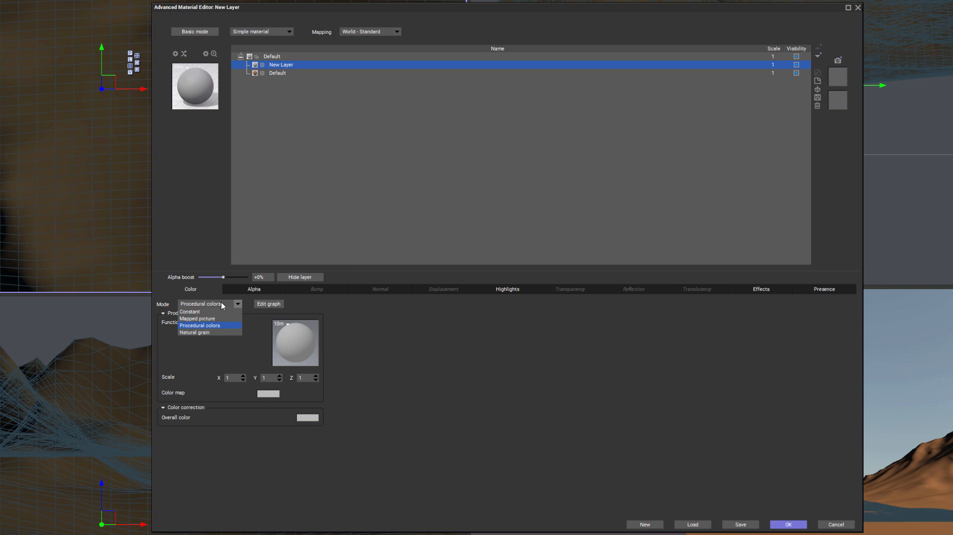
{"action": "left_click", "coordinate": [209, 334]}
Set the new layer's Color 1 to a muted grey-brown, about RGB 133, 122, 104.
{"action": "left_click", "coordinate": [273, 324]}
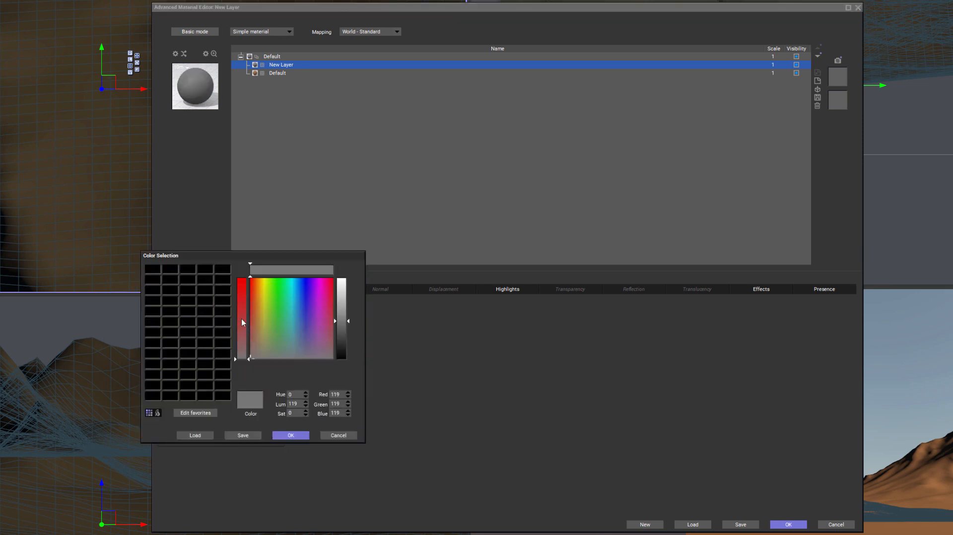
{"action": "left_click", "coordinate": [259, 356]}
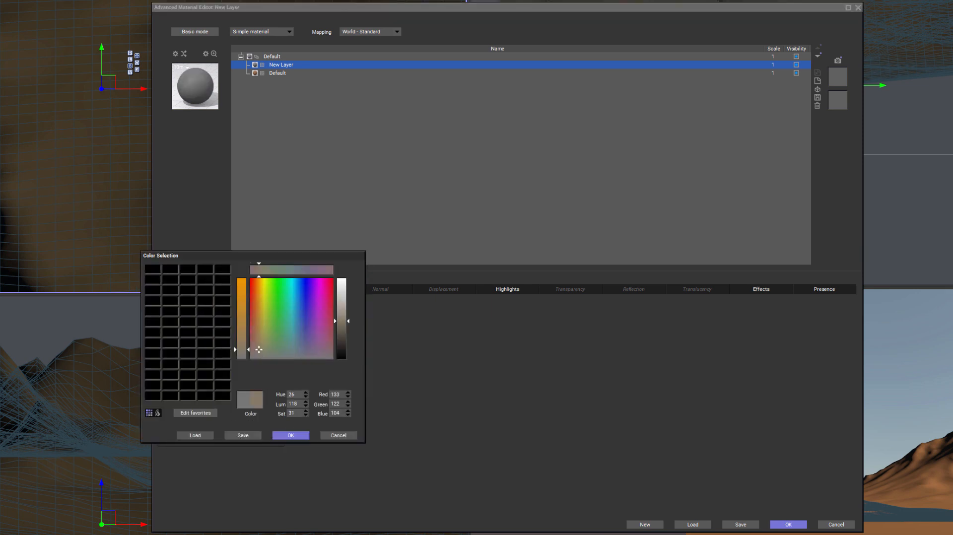
{"action": "left_click", "coordinate": [278, 436]}
Set the new layer's Color 2 to pale beige, about RGB 203, 192, 162, and its global highlight intensity and size to 0%.
{"action": "left_click", "coordinate": [273, 344]}
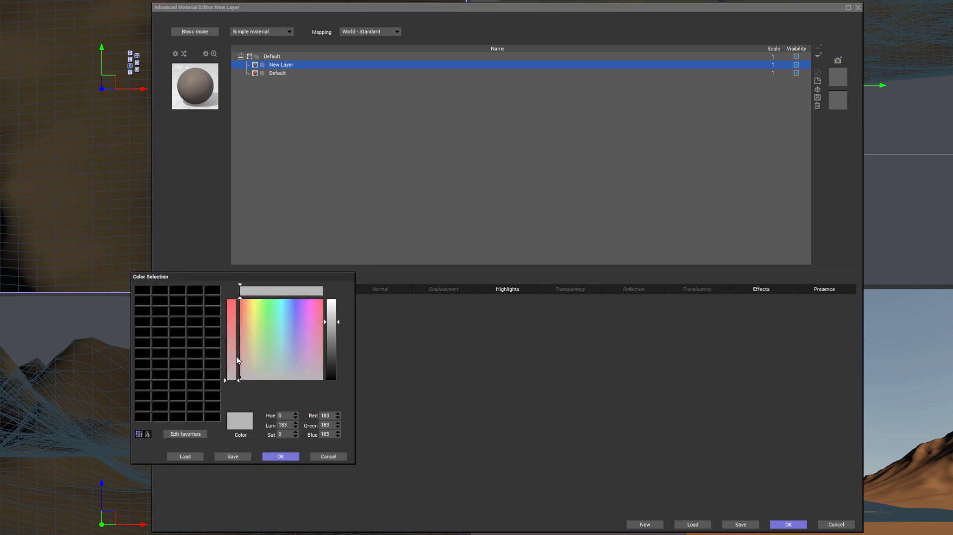
{"action": "left_click", "coordinate": [247, 357]}
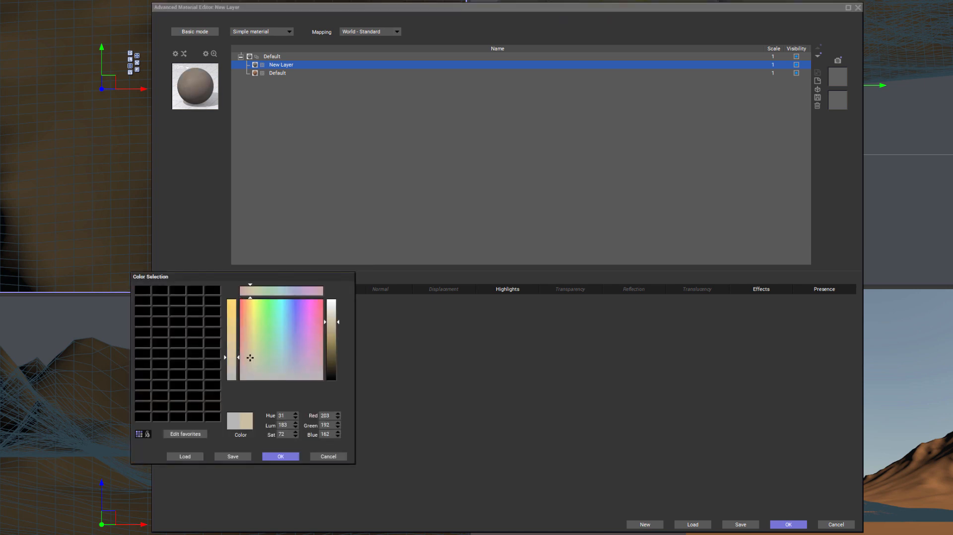
{"action": "left_click", "coordinate": [281, 457]}
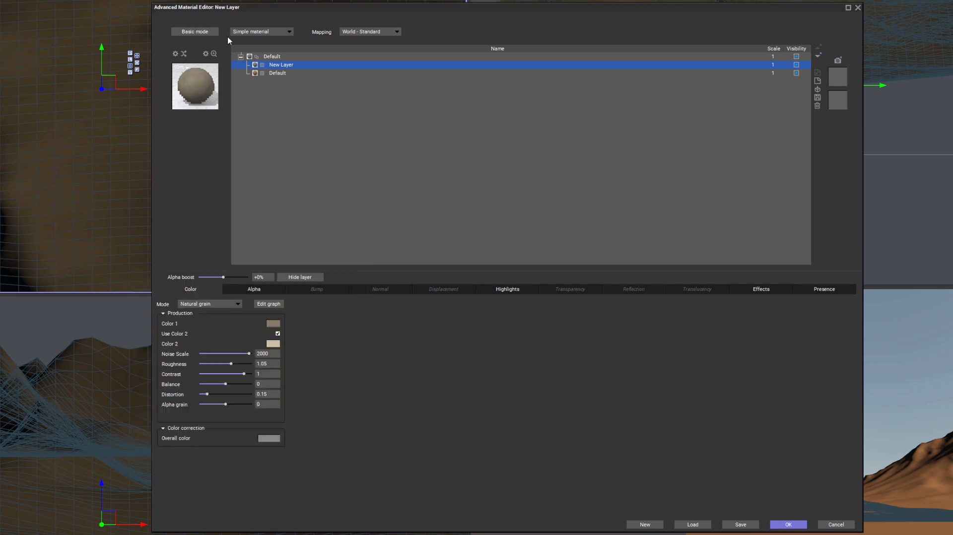
{"action": "left_click", "coordinate": [511, 289]}
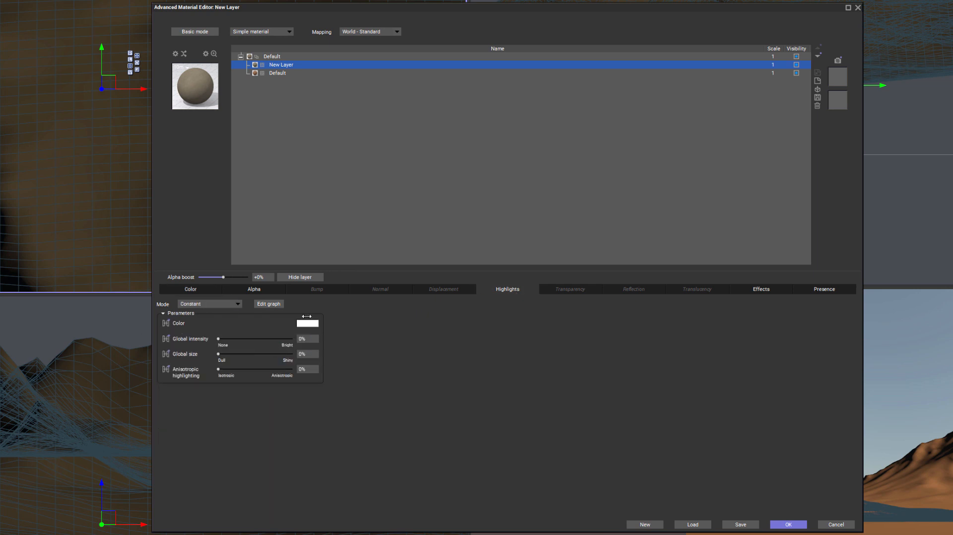
{"action": "left_click", "coordinate": [190, 289]}
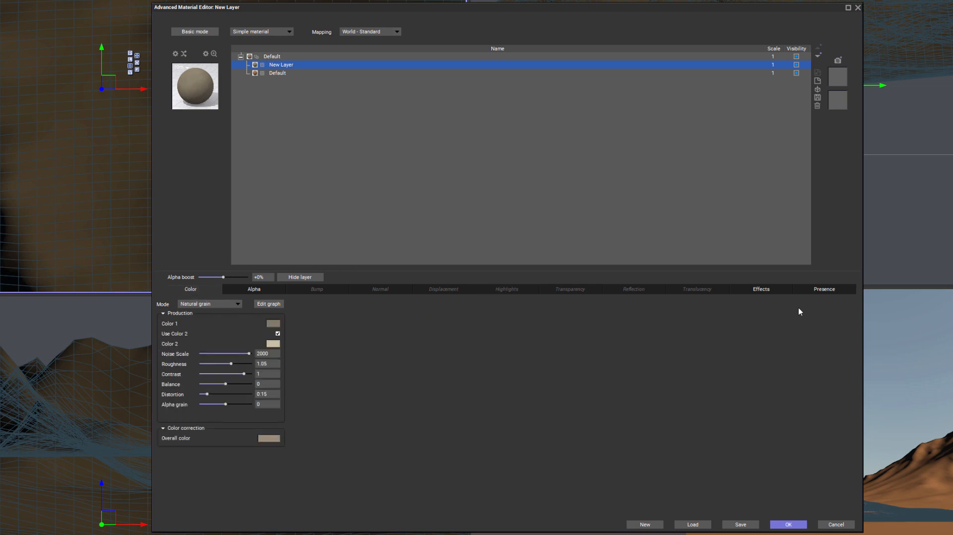
Restrict the new layer to the terrain's higher parts with an object-based altitude range from about 0.07 to 1.
{"action": "left_click", "coordinate": [842, 291]}
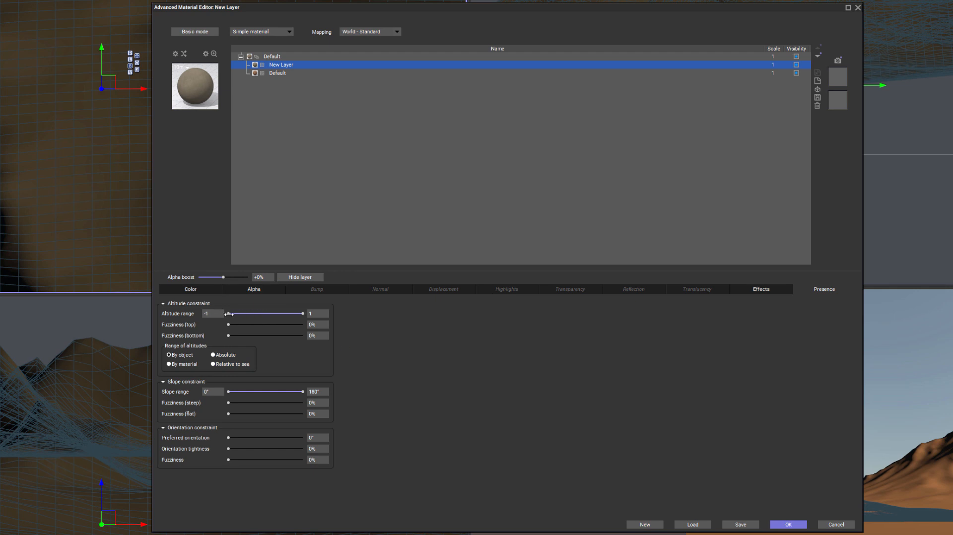
{"action": "left_click_drag", "start_coordinate": [228, 313], "coordinate": [268, 313]}
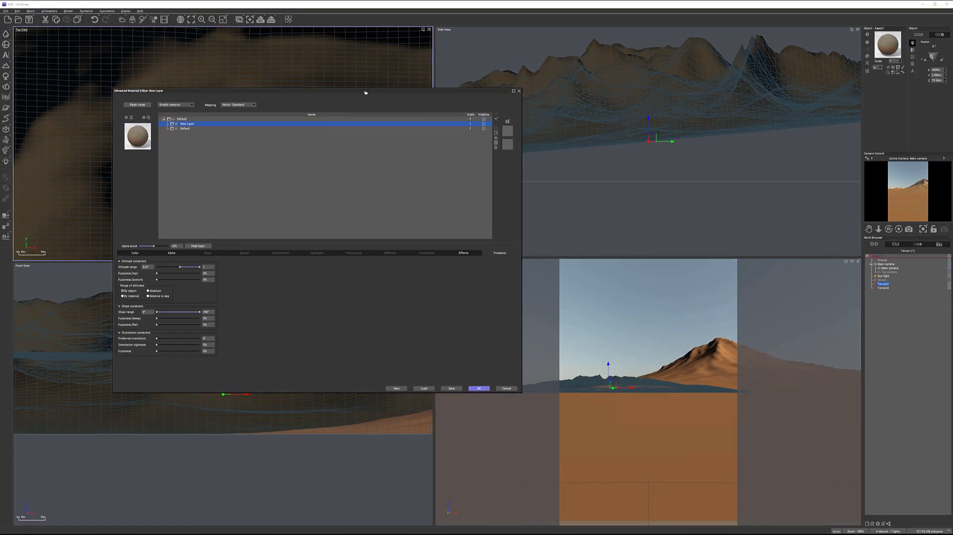
{"action": "left_click_drag", "start_coordinate": [366, 93], "coordinate": [399, 97]}
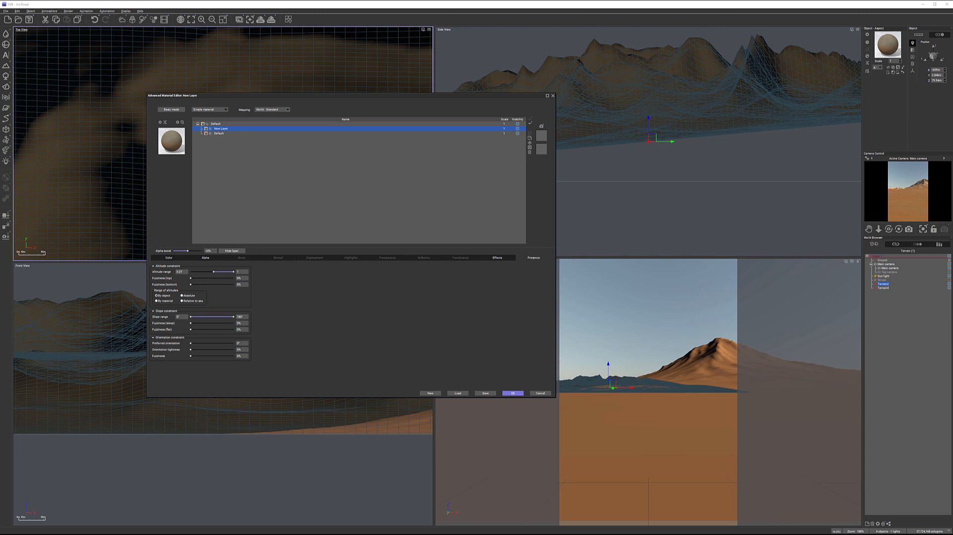
Increase the layer's bottom altitude fuzziness, adjust its alpha boost slightly and apply the material.
{"action": "left_click_drag", "start_coordinate": [195, 284], "coordinate": [209, 284]}
{"action": "left_click_drag", "start_coordinate": [193, 249], "coordinate": [191, 250]}
{"action": "left_click", "coordinate": [513, 393]}
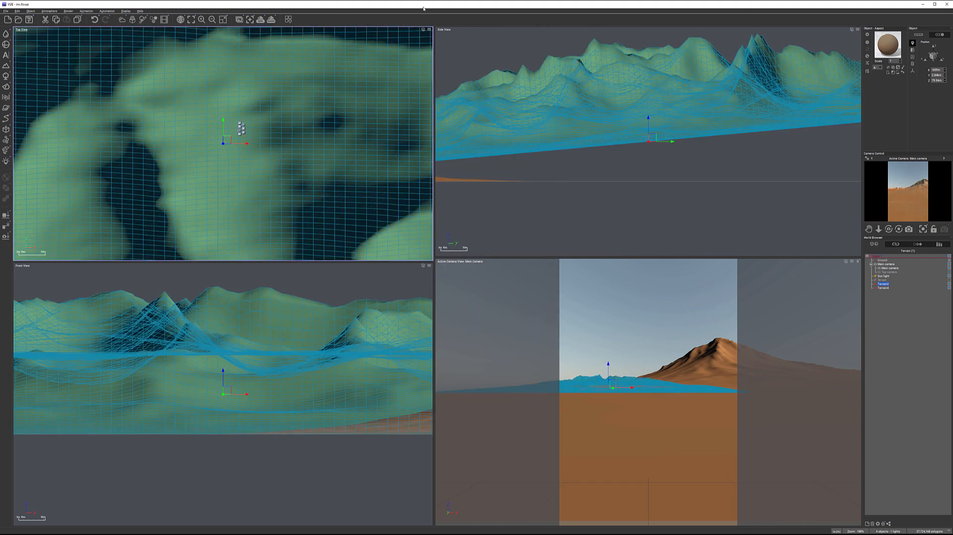
Render the Main camera view to check the distant range's new layer, and close the render display.
{"action": "left_click", "coordinate": [272, 17]}
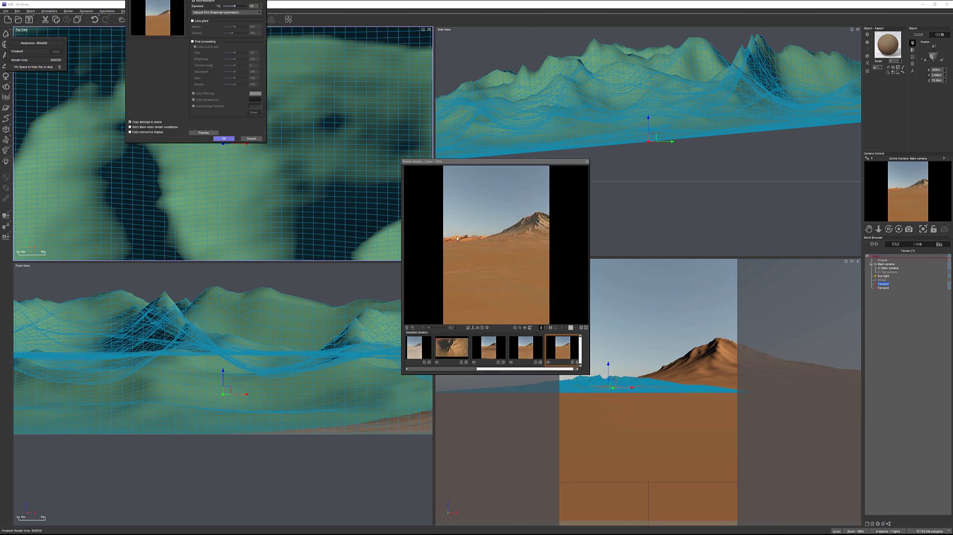
{"action": "left_click", "coordinate": [232, 138]}
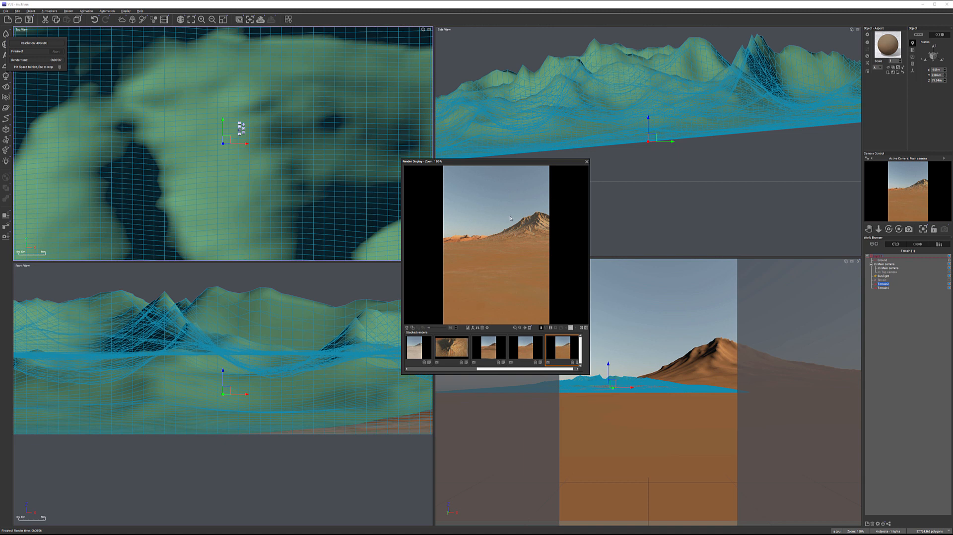
{"action": "left_click", "coordinate": [586, 162]}
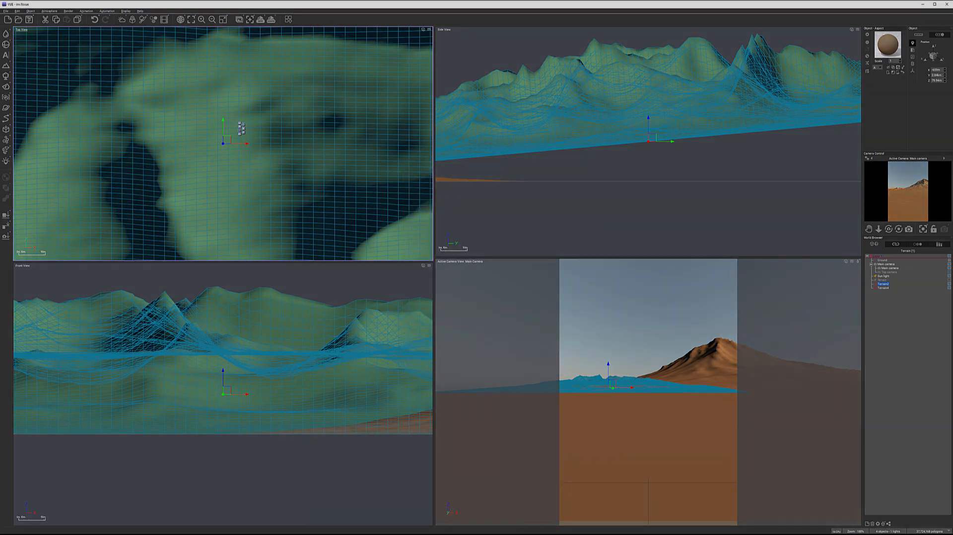